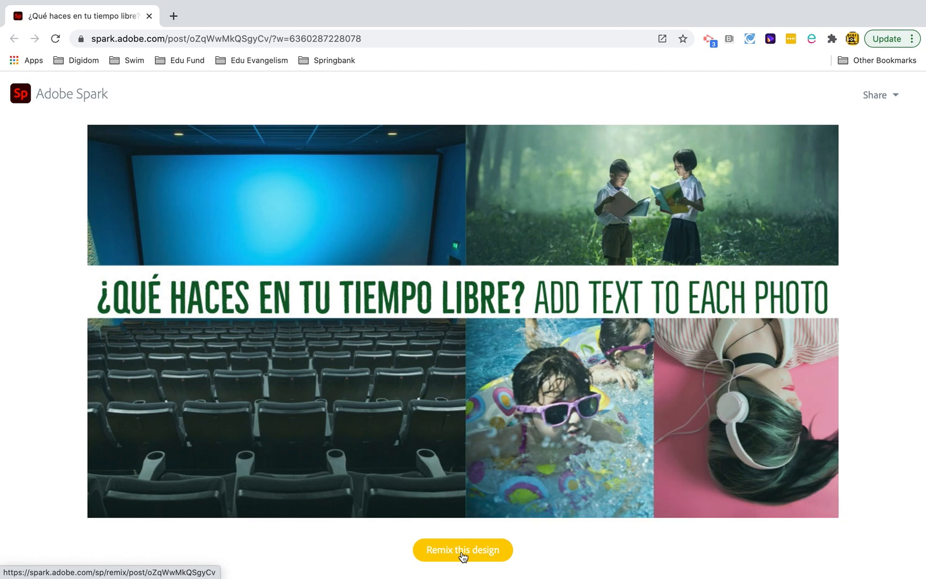
# - Remix the shared design and add a text element reading "Me gusta ir al cine con mis amigos."
pyautogui.click(462, 554)
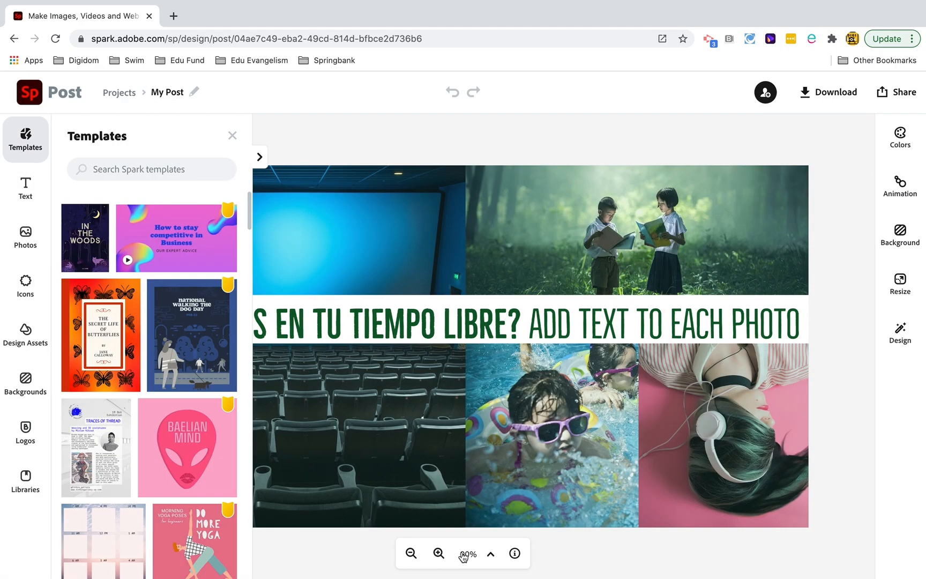
pyautogui.click(232, 137)
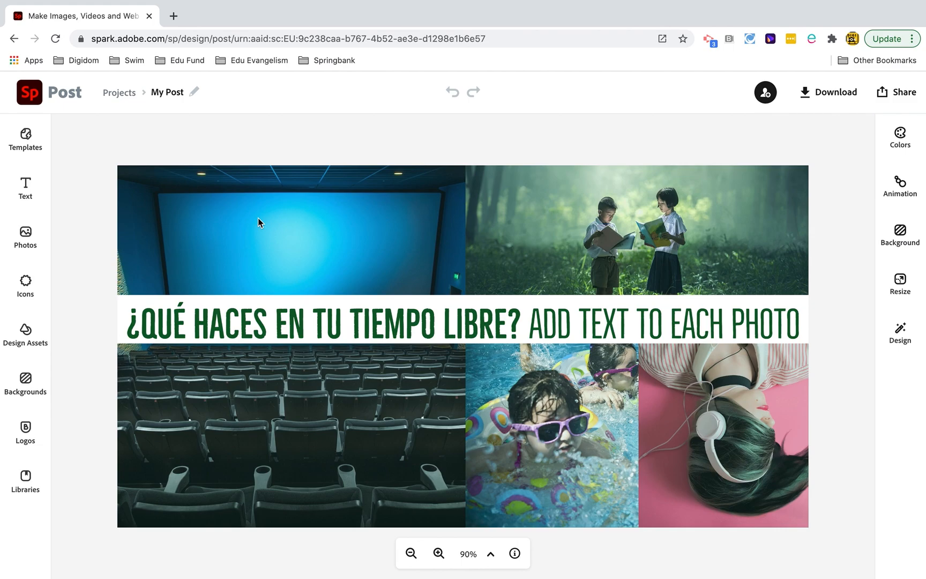
pyautogui.click(24, 193)
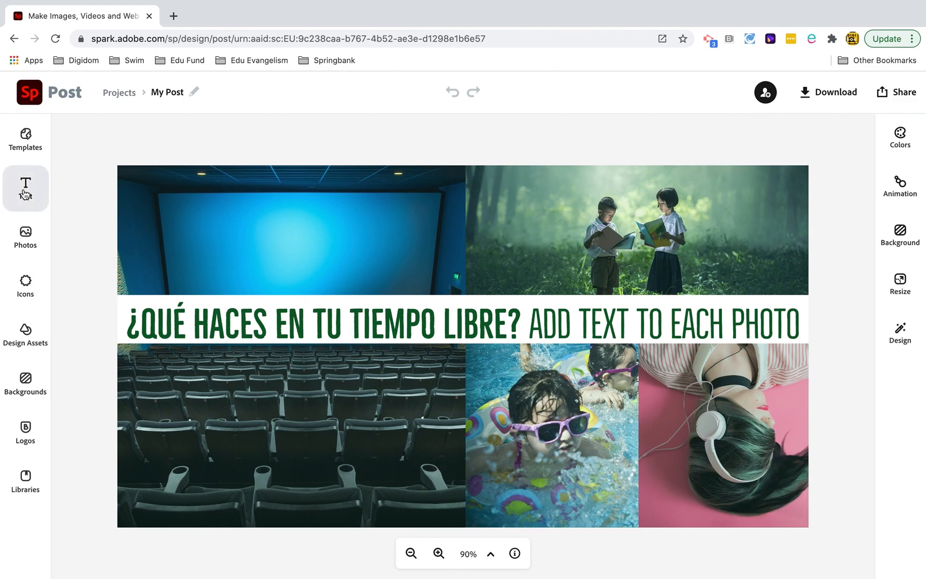
pyautogui.click(134, 180)
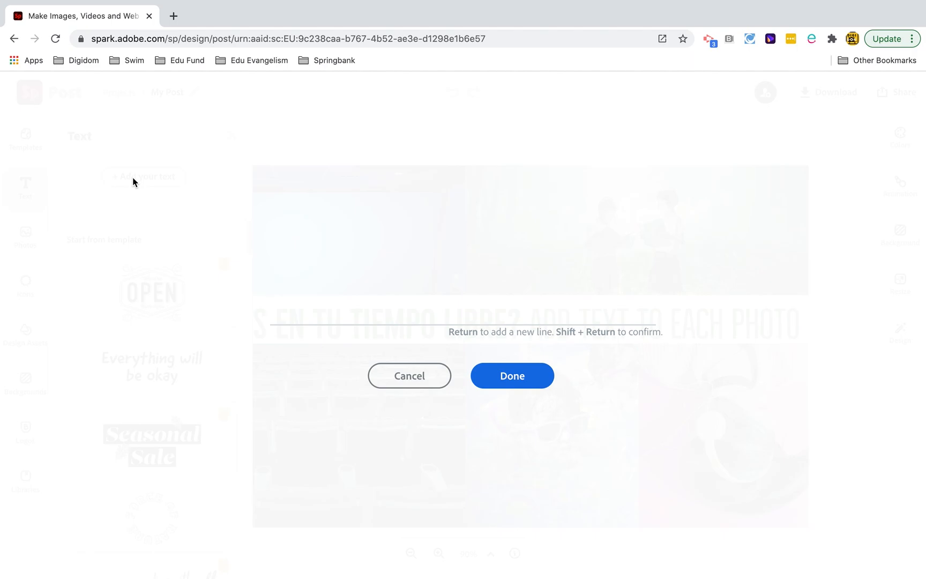
pyautogui.write('Me gusta ir al cine con mis amigos.')
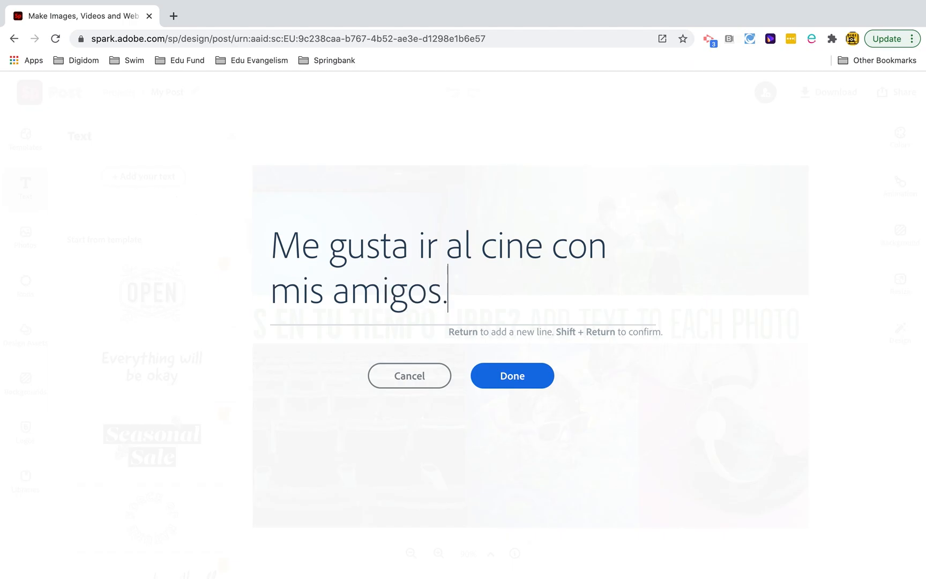
pyautogui.click(484, 377)
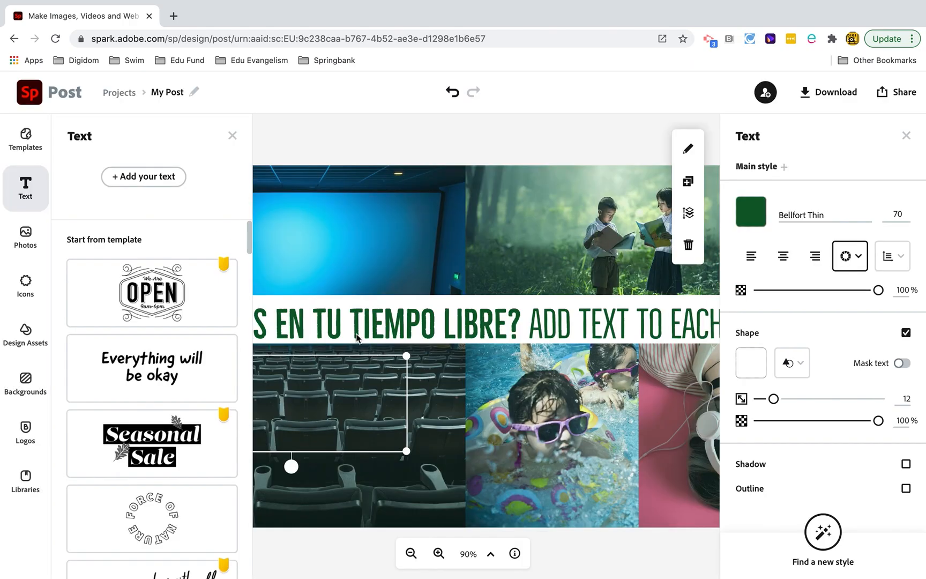
pyautogui.click(233, 136)
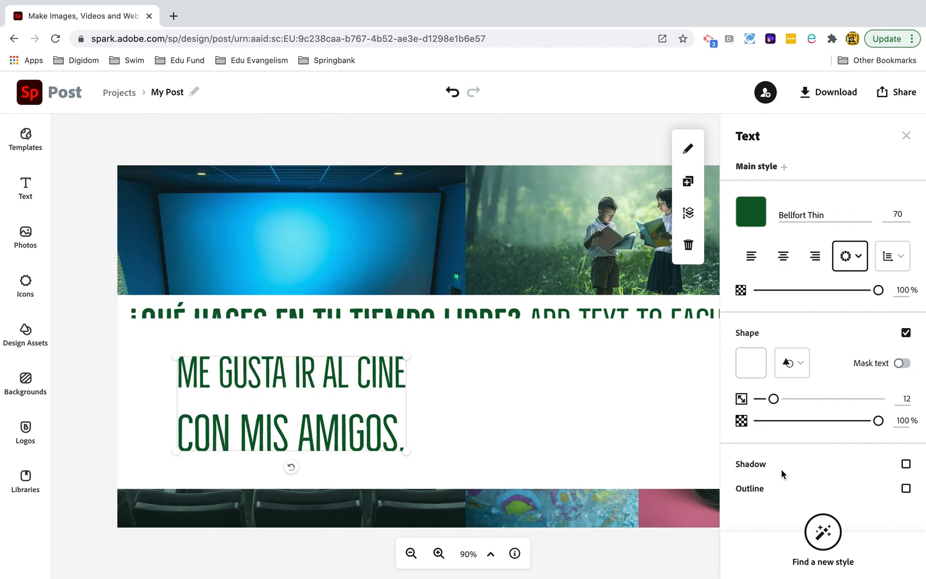
# - Restyle the cinema caption in Raleway Heavy on a pale pink shape and fit it as a narrow block in the seats photo's lower-left corner
pyautogui.click(816, 534)
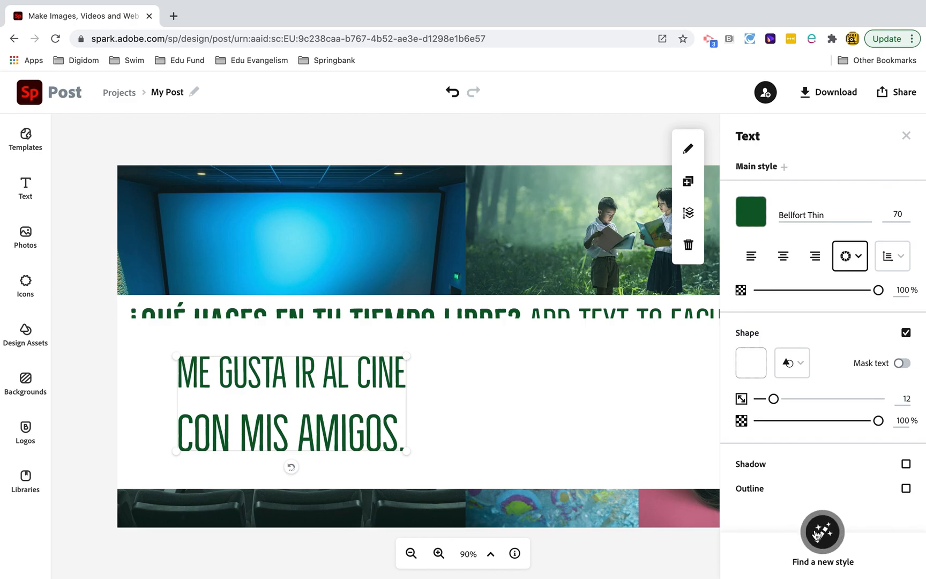
pyautogui.click(816, 534)
pyautogui.click(816, 534)
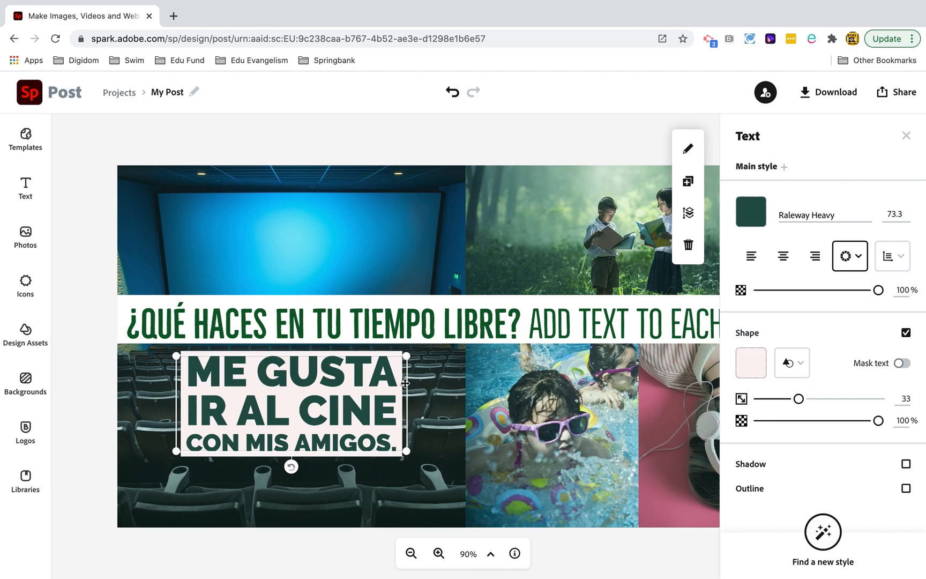
pyautogui.moveTo(397, 447); pyautogui.dragTo(250, 442)
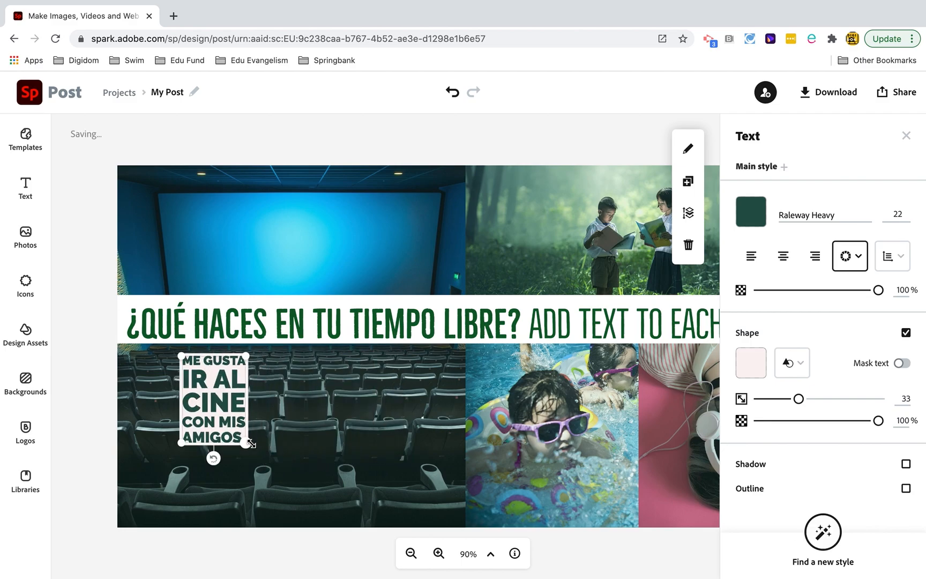
pyautogui.moveTo(185, 433); pyautogui.dragTo(150, 463)
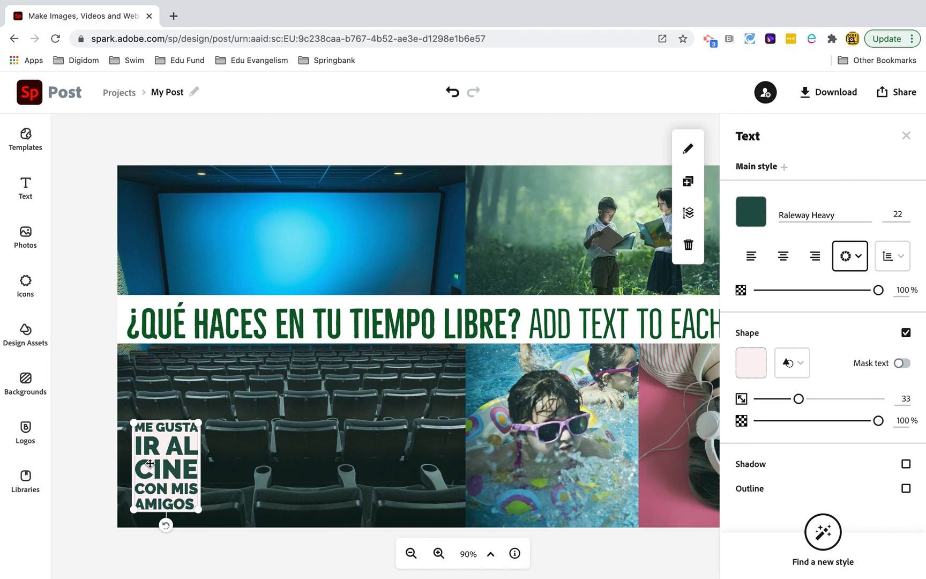
# - Duplicate the cinema caption onto the reading children photo and change the copy's text to "Tambien, me gusta leer pero sobre todo, leo los comics"
pyautogui.click(686, 188)
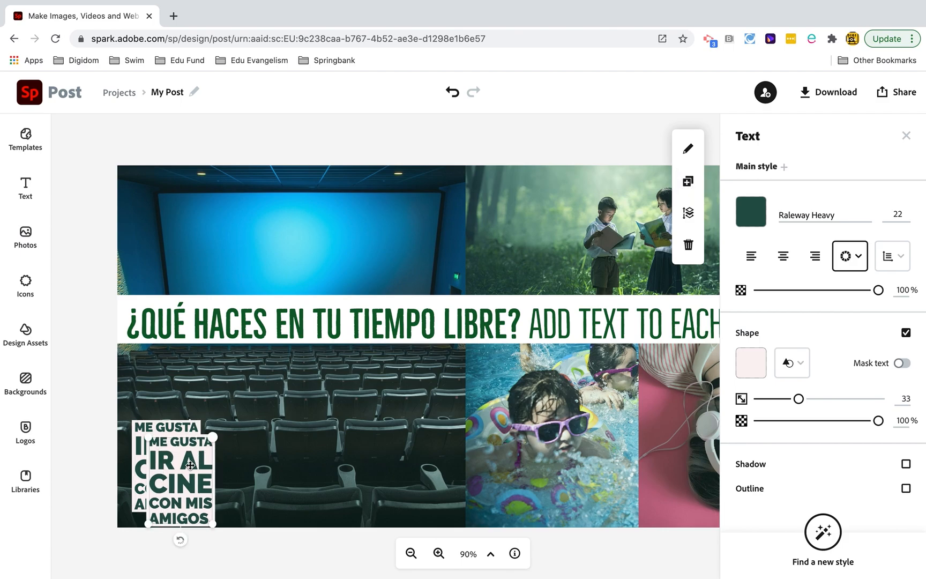
pyautogui.moveTo(182, 479); pyautogui.dragTo(521, 221)
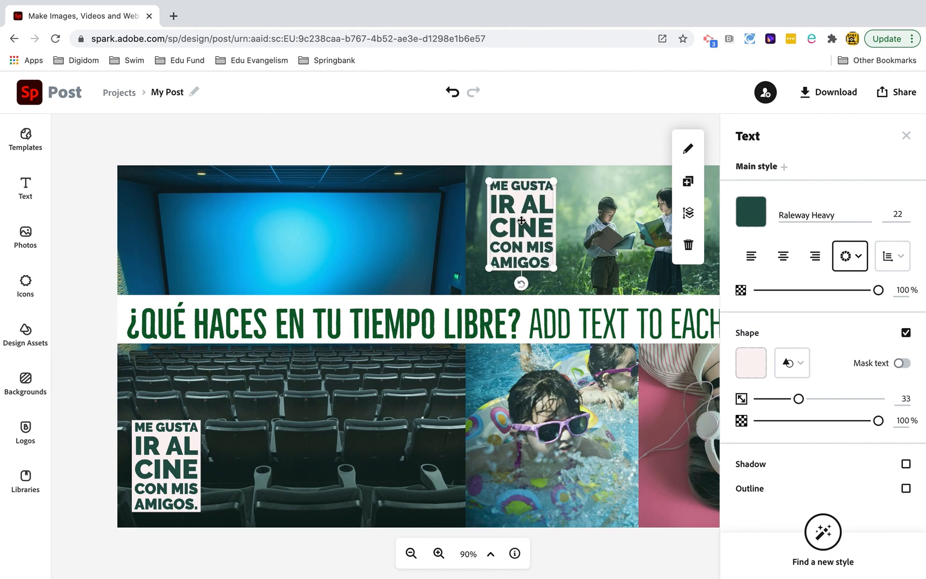
pyautogui.doubleClick(523, 226)
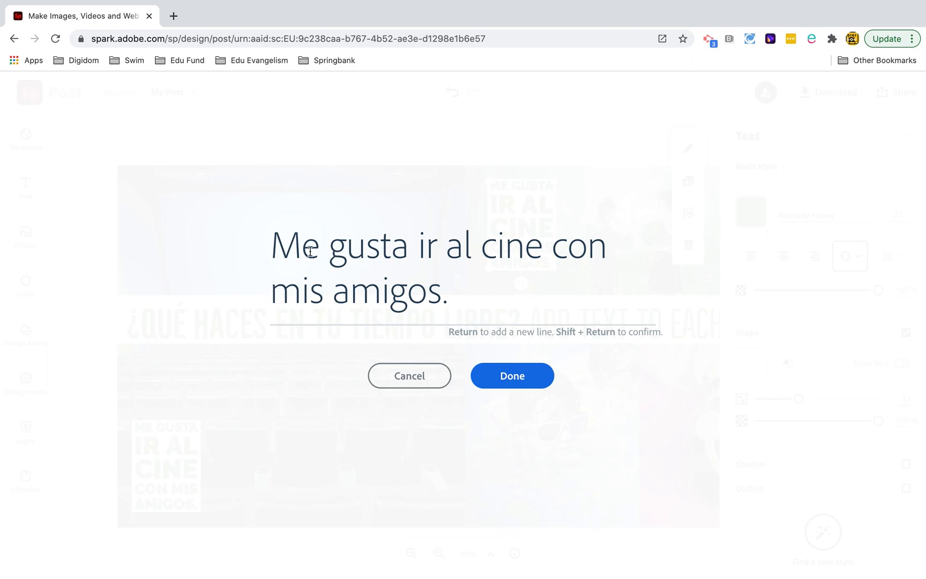
pyautogui.moveTo(271, 247); pyautogui.dragTo(519, 291)
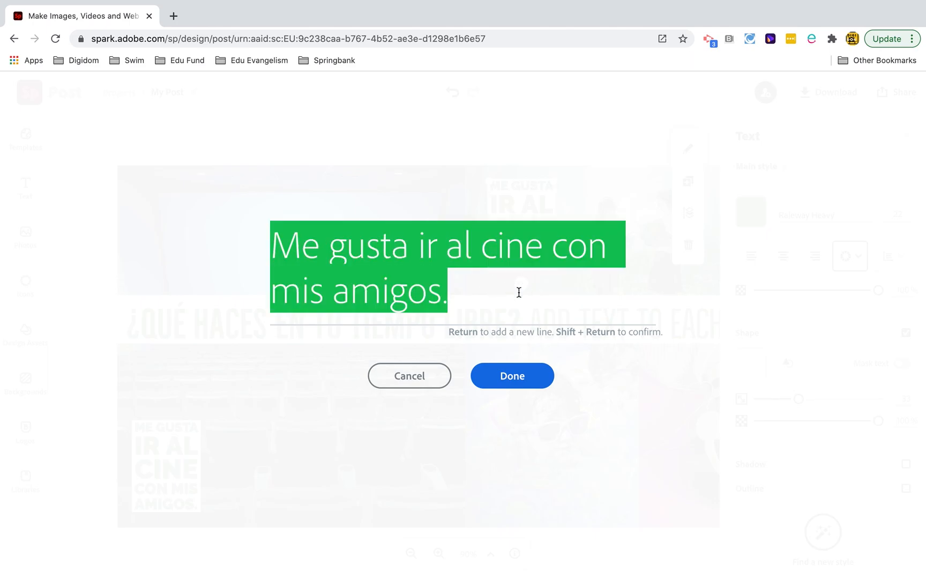
pyautogui.write('Tambien, me gusta leer pero sobre todo, leo los comics')
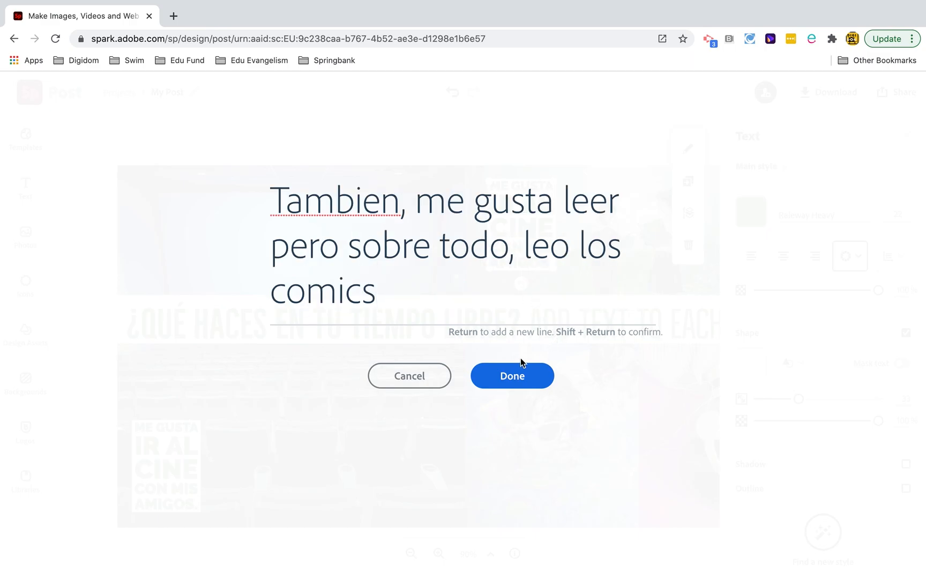
pyautogui.click(520, 374)
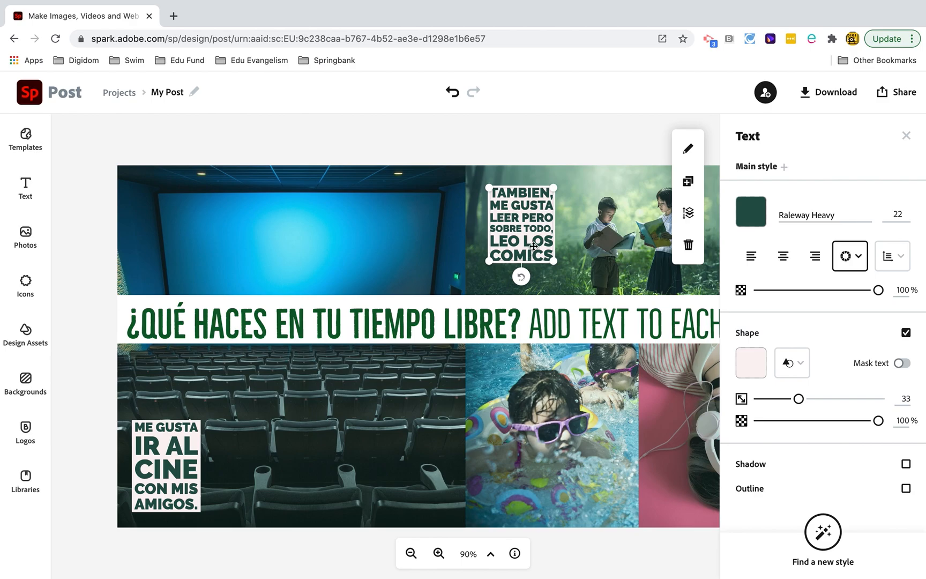
# - Duplicate the reading caption onto the lower part of the swimming photo and widen the copy into four lines at size 22.9
pyautogui.click(686, 182)
pyautogui.moveTo(536, 238); pyautogui.dragTo(617, 496)
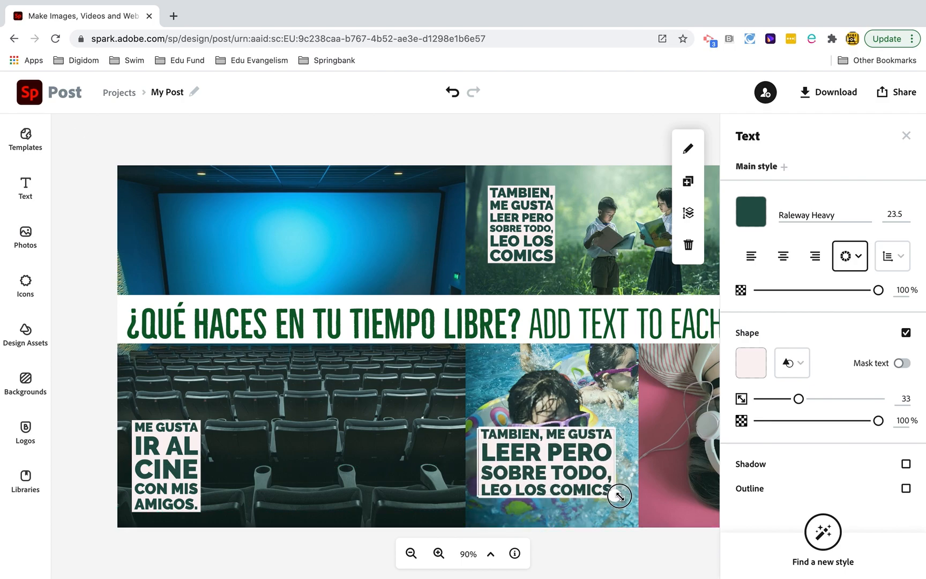
pyautogui.moveTo(589, 456); pyautogui.dragTo(589, 471)
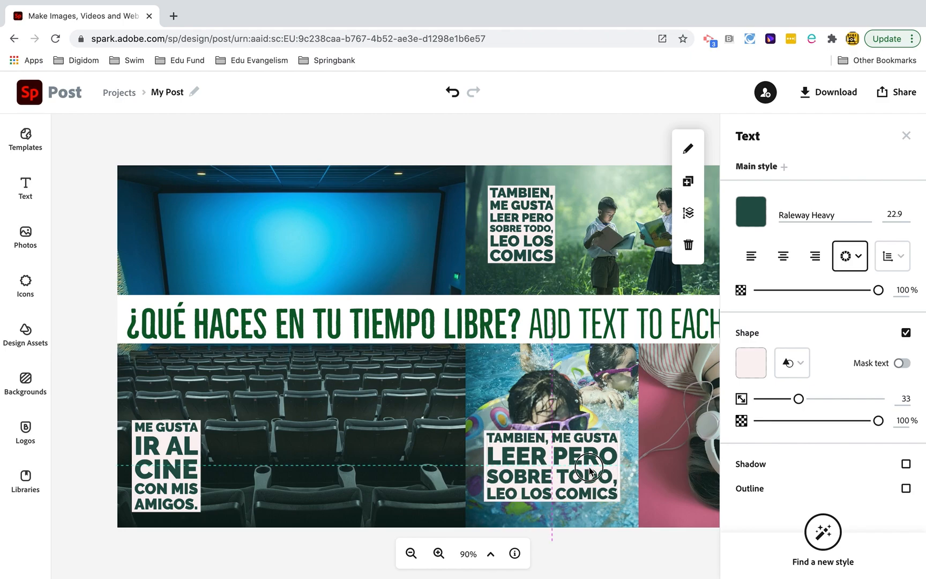
pyautogui.moveTo(589, 472); pyautogui.dragTo(589, 471)
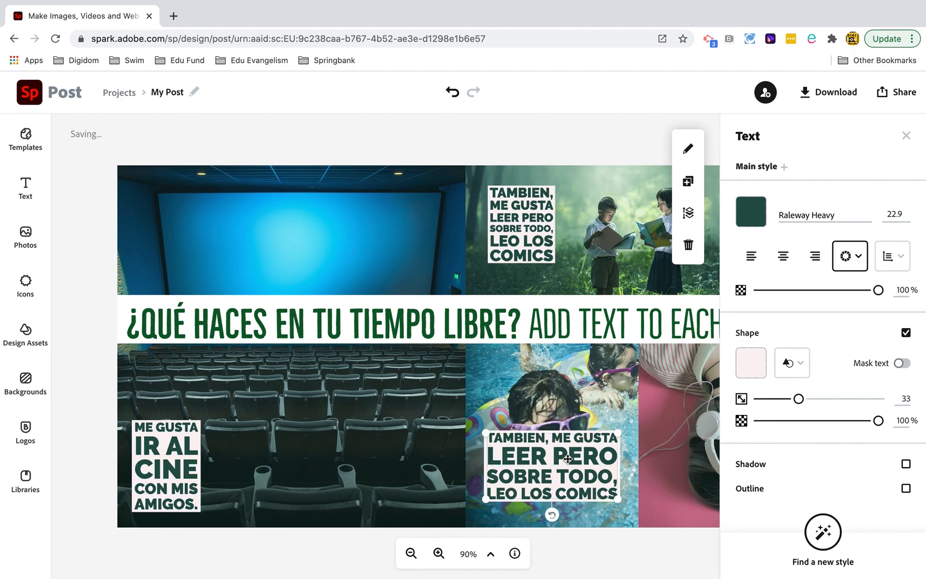
# - Change the swimming caption to "Los sabados, nado con mis hermanos en la piscina" and flatten it to three lines below the swimmer's face
pyautogui.doubleClick(568, 458)
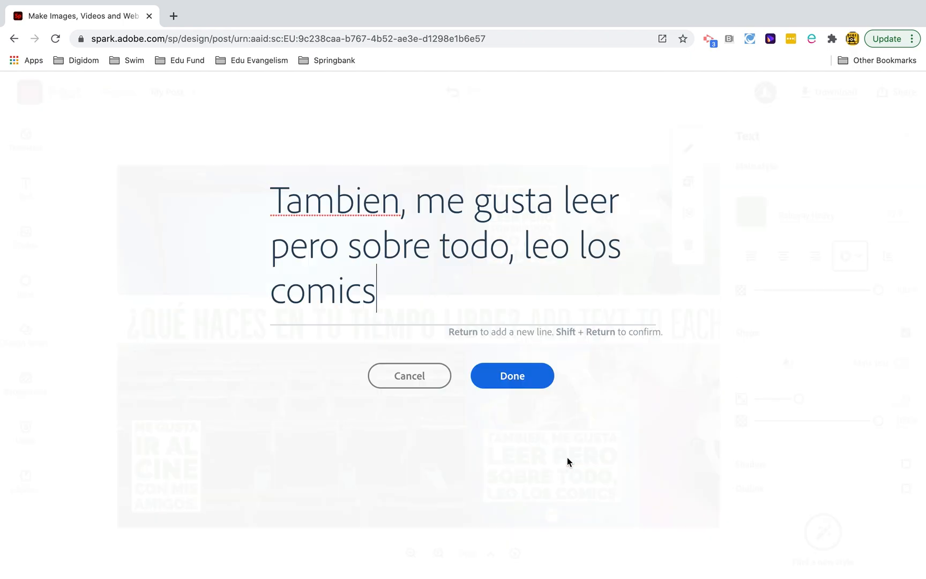
pyautogui.press('super+a')
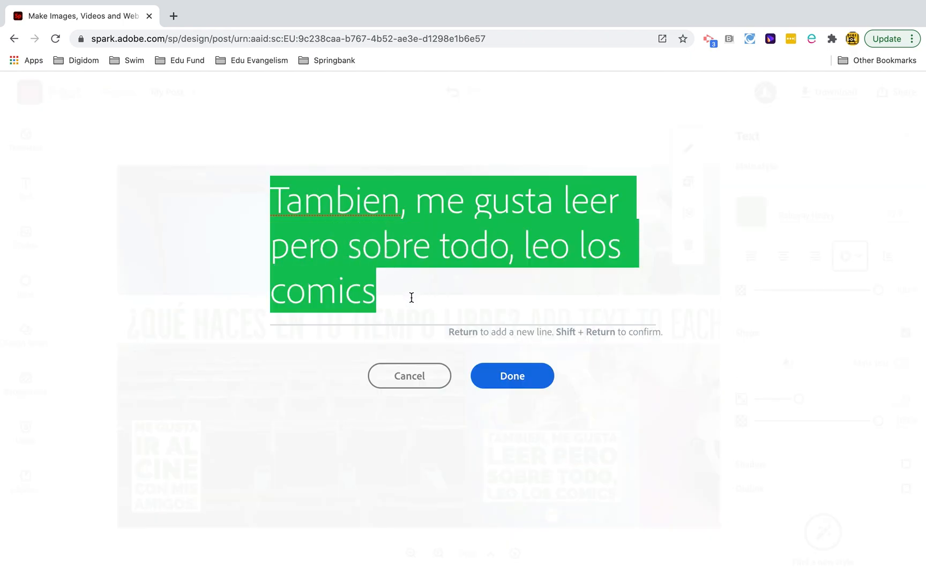
pyautogui.write('Los saba')
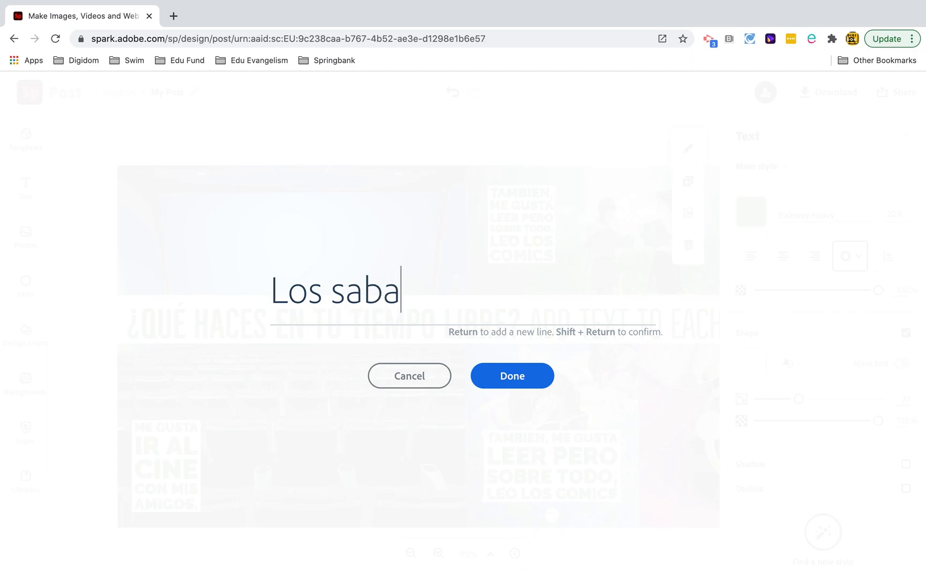
pyautogui.write('dos,')
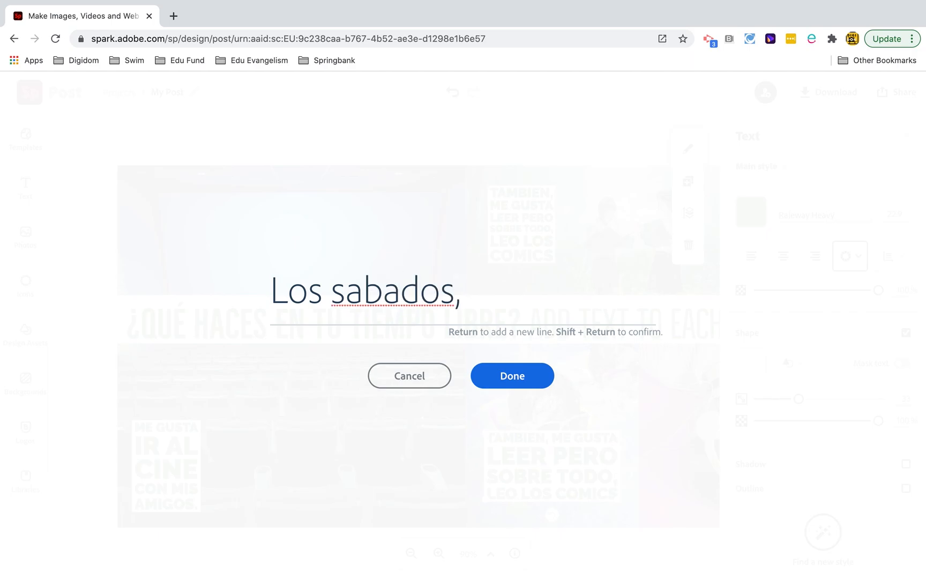
pyautogui.write(' nado con mis ')
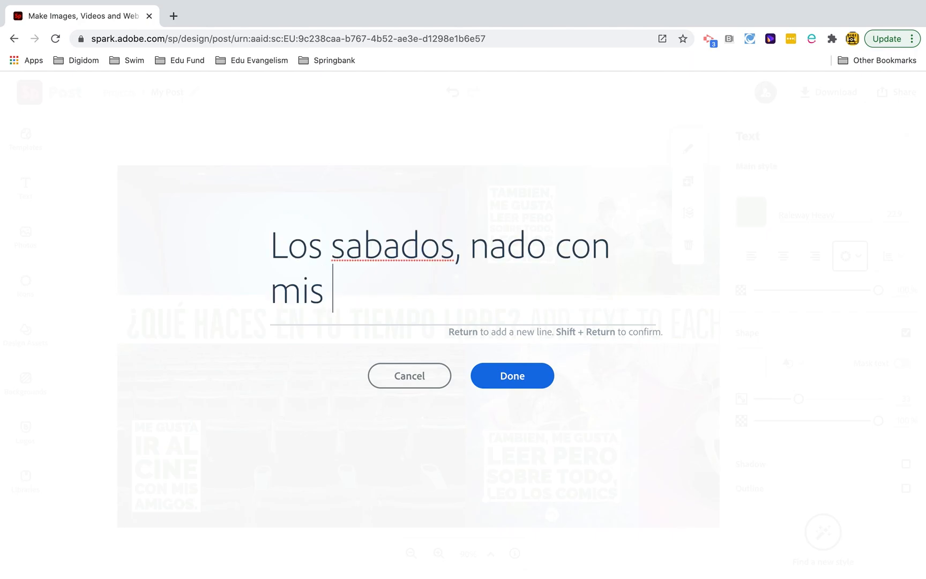
pyautogui.write('hermanos en la piscina')
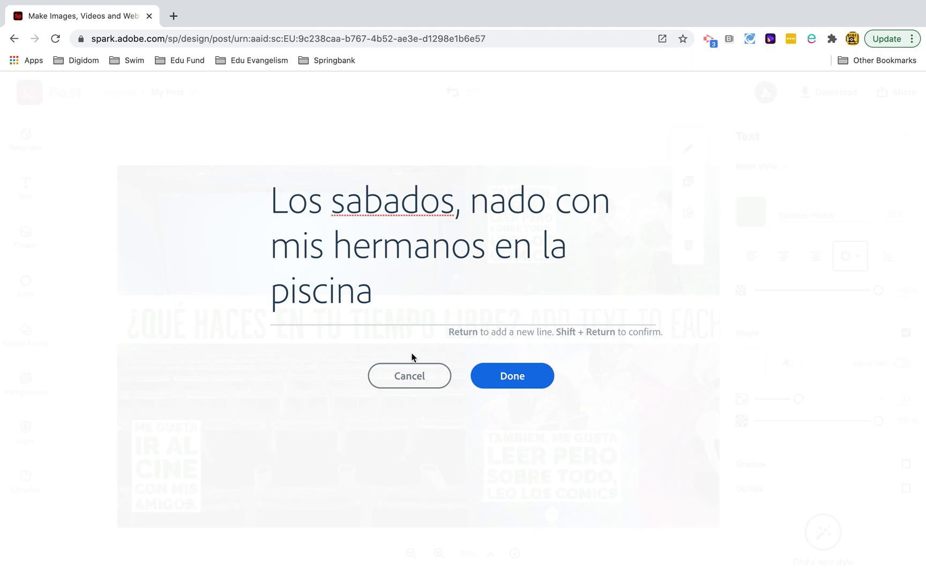
pyautogui.click(491, 378)
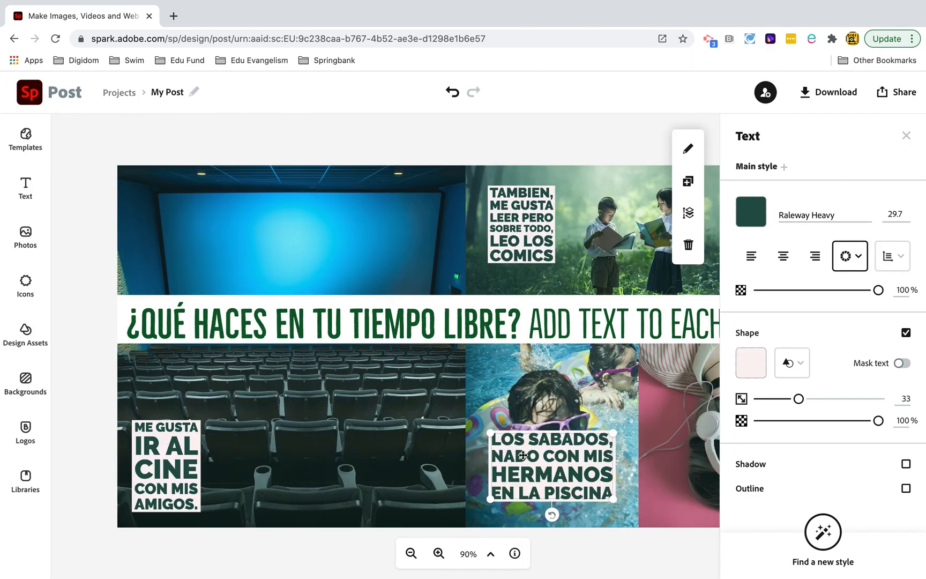
pyautogui.moveTo(612, 431); pyautogui.dragTo(614, 462)
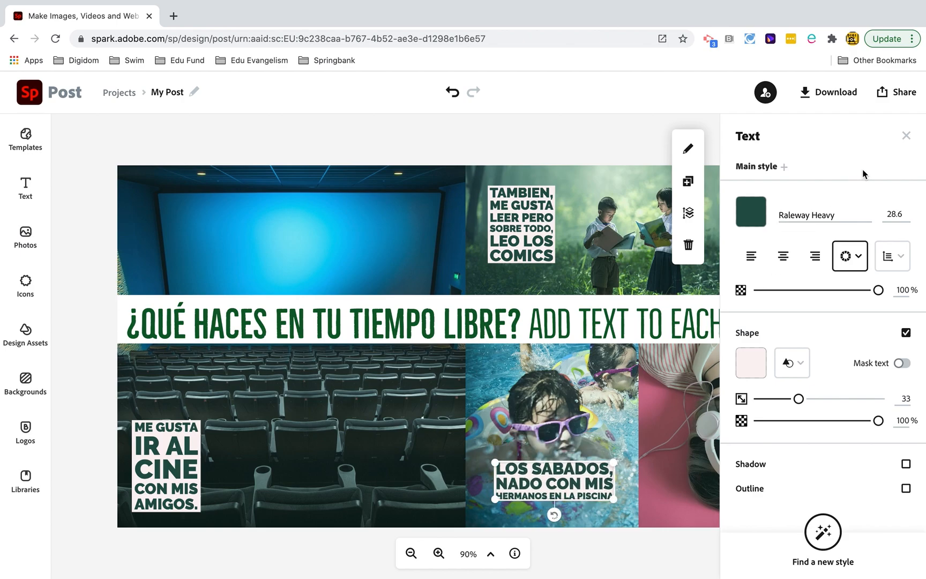
# - Duplicate the swimming caption and place the copy near the top of the photo of the girl with headphones
pyautogui.click(688, 181)
pyautogui.moveTo(563, 511); pyautogui.dragTo(701, 377)
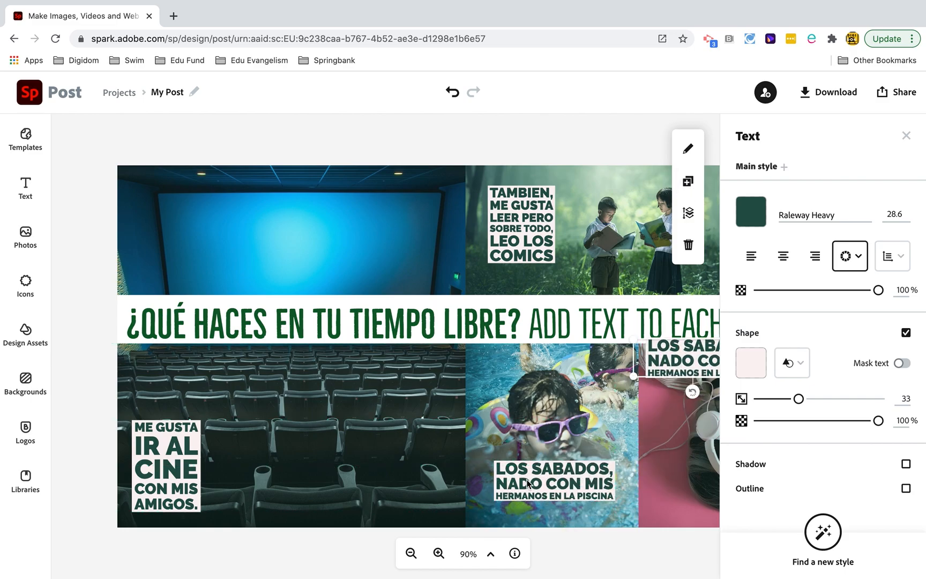
pyautogui.hscroll(5, 525, 479)
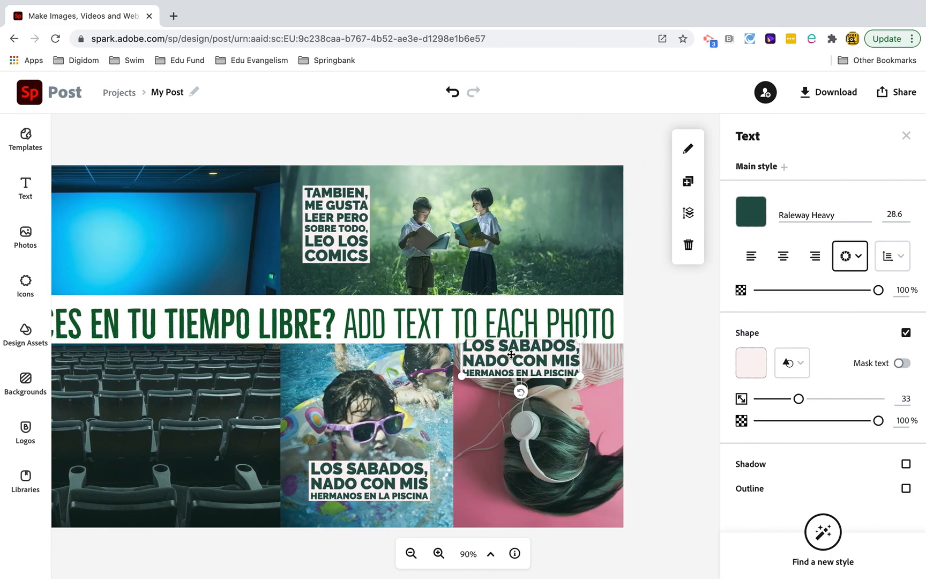
pyautogui.moveTo(512, 358); pyautogui.dragTo(530, 380)
# - Change the caption on the headphones photo to "Escucho musica rock con mis auriculares para relajar."
pyautogui.doubleClick(530, 381)
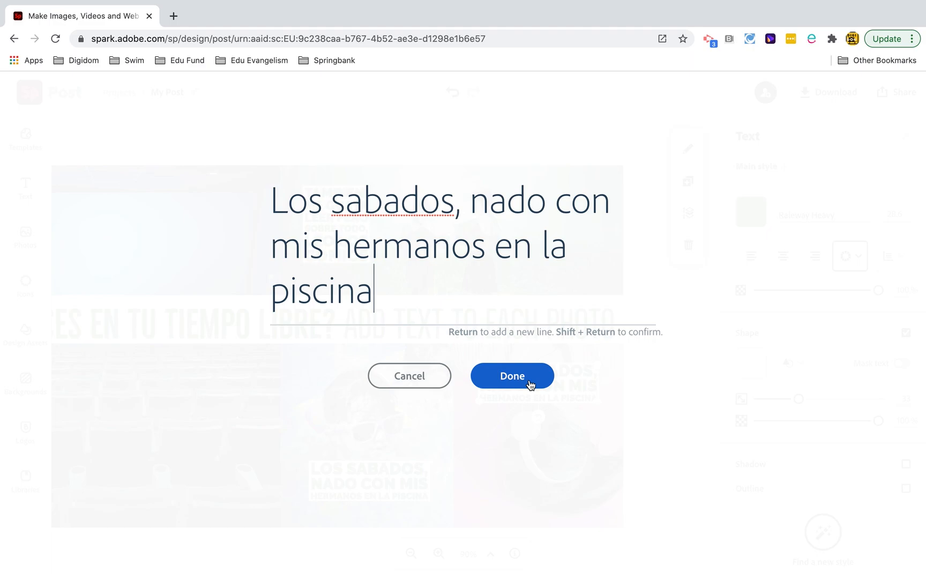
pyautogui.moveTo(366, 292); pyautogui.dragTo(227, 182)
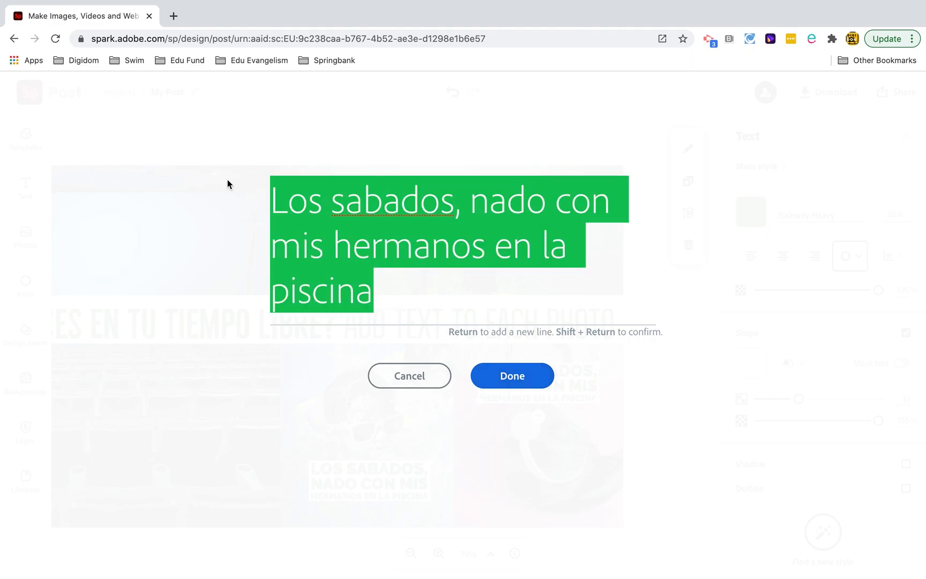
pyautogui.write('Esuch')
pyautogui.press('BackSpace')
pyautogui.press('BackSpace')
pyautogui.press('BackSpace')
pyautogui.write('ch')
pyautogui.press('BackSpace')
pyautogui.write('ucho ')
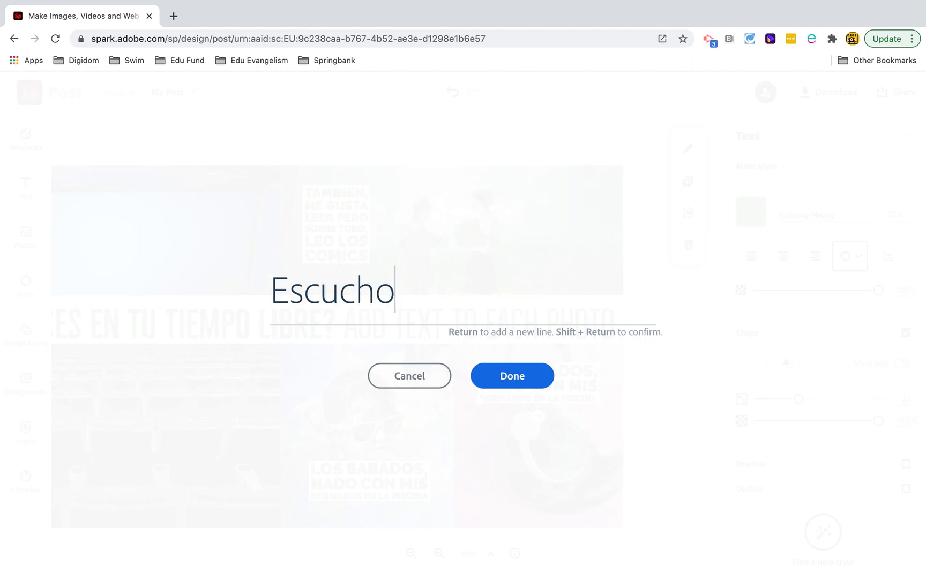
pyautogui.write('musica ')
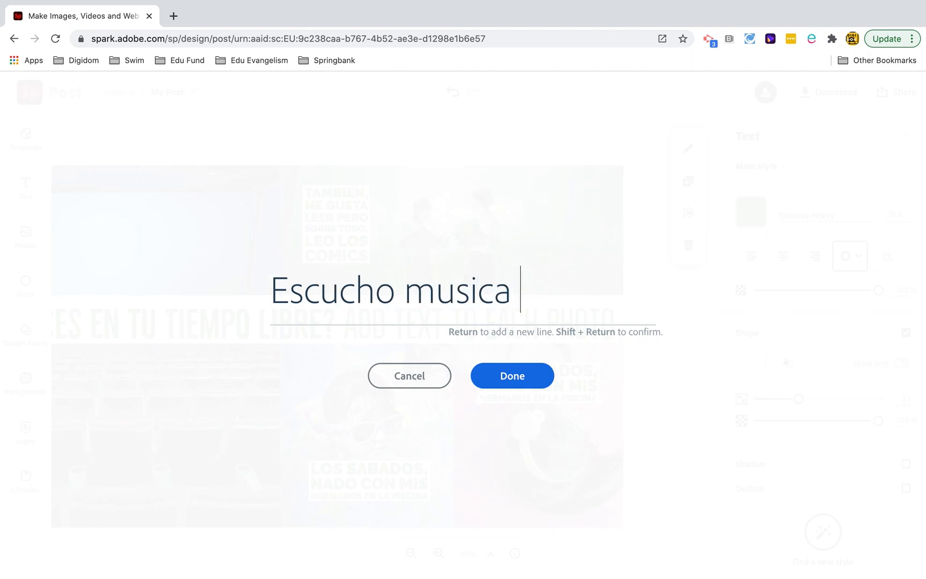
pyautogui.write('rock con mis ')
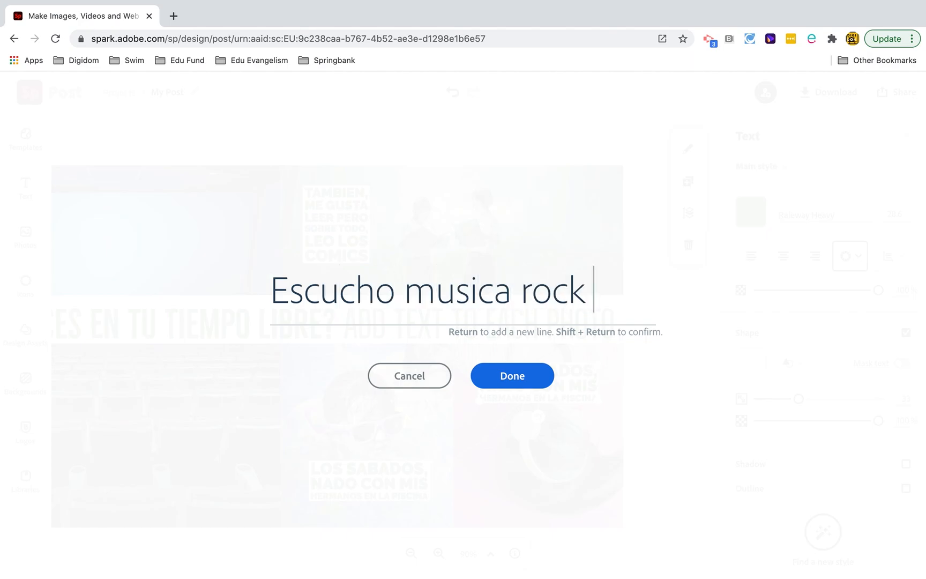
pyautogui.write('aur')
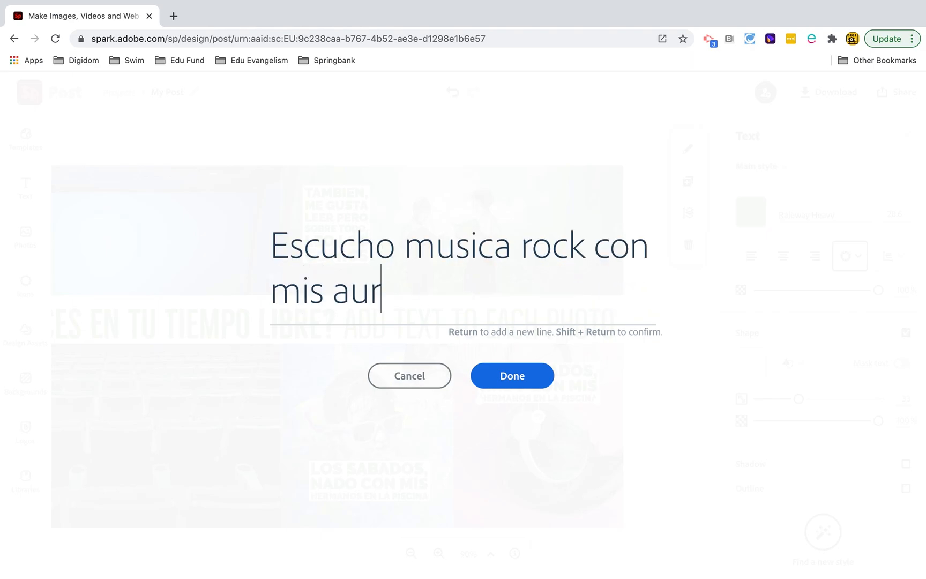
pyautogui.write('iculares para relajar')
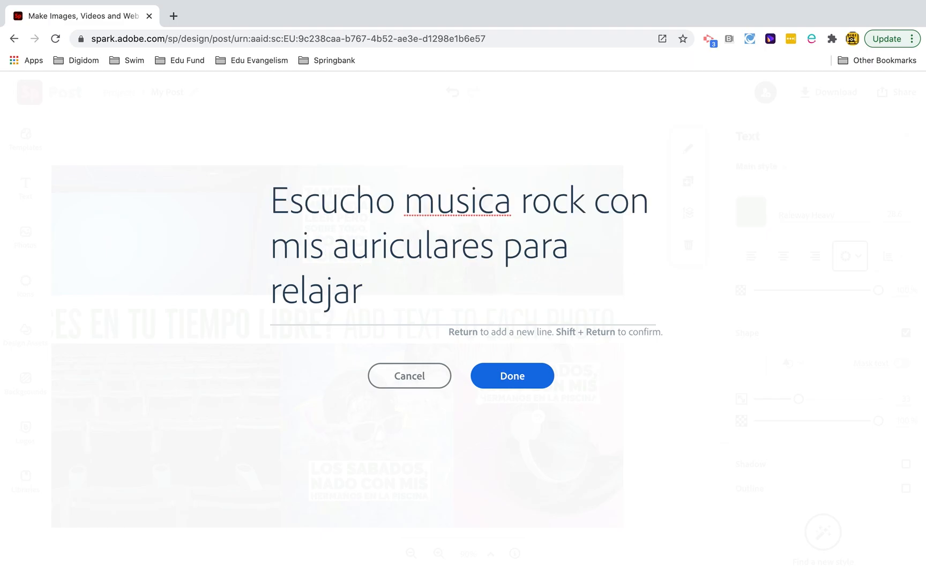
pyautogui.write('.')
pyautogui.click(491, 378)
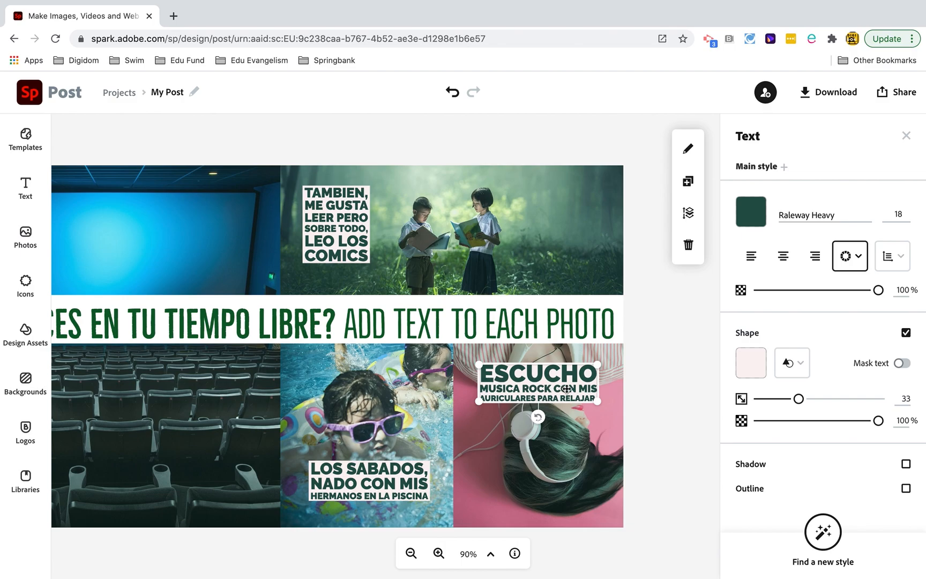
# - Delete the "¿Qué haces en tu tiempo libre? Add text to each photo" banner, undoing and redoing the deletion once
pyautogui.click(499, 324)
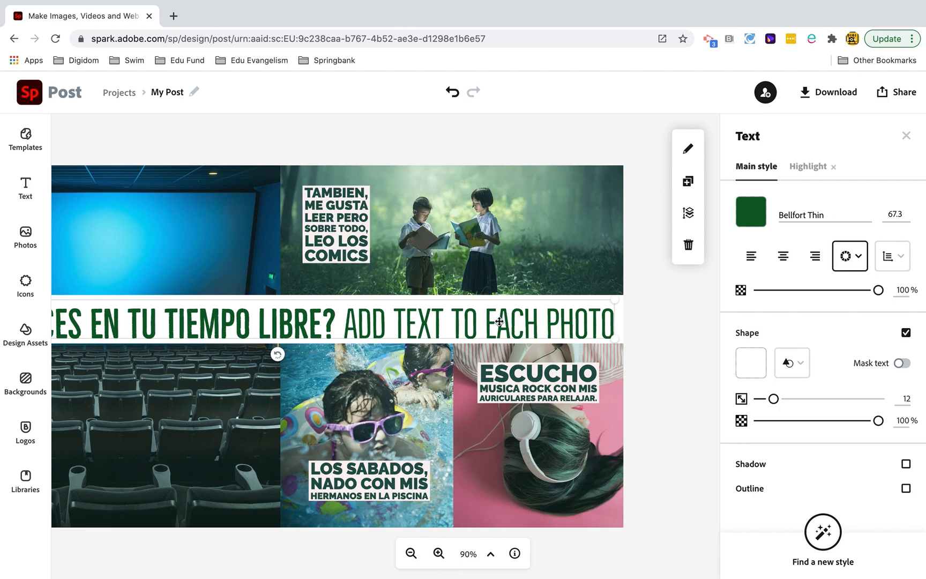
pyautogui.press('Delete')
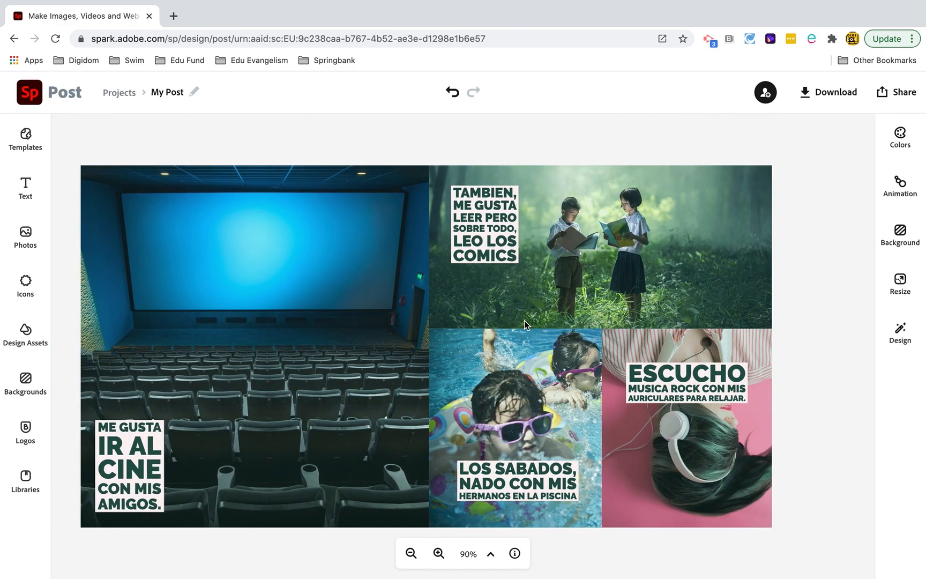
pyautogui.click(452, 92)
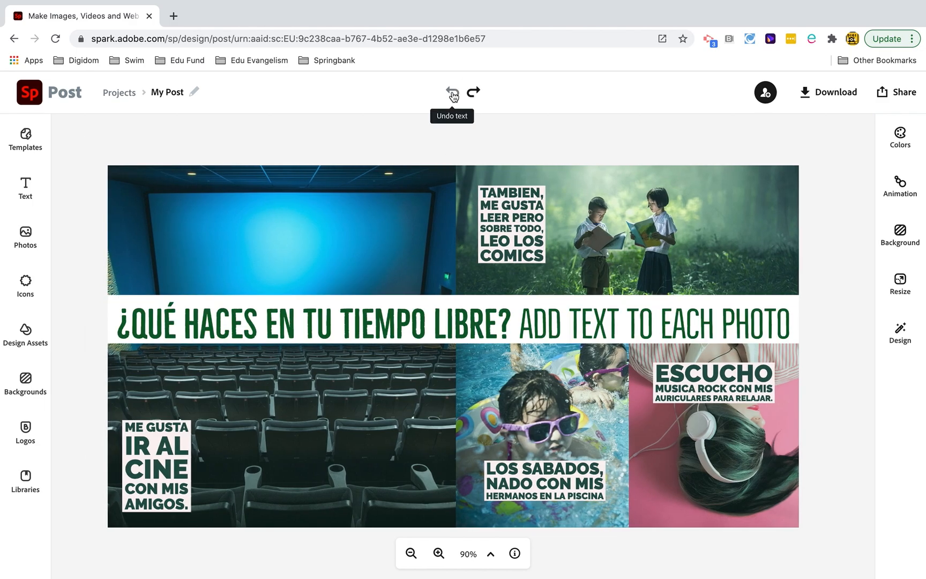
pyautogui.click(475, 93)
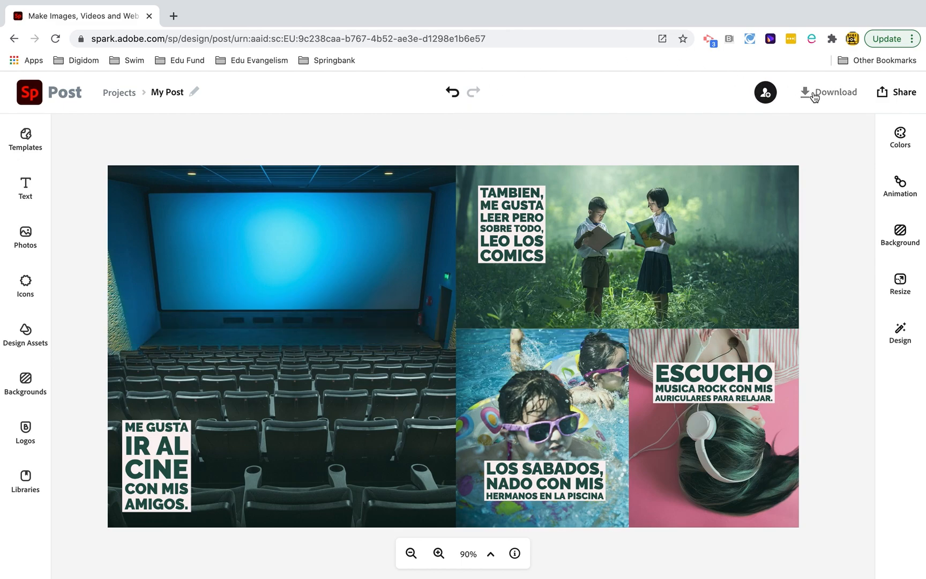
# - Rename the project as MFL Homework and download it as a PNG
pyautogui.click(169, 90)
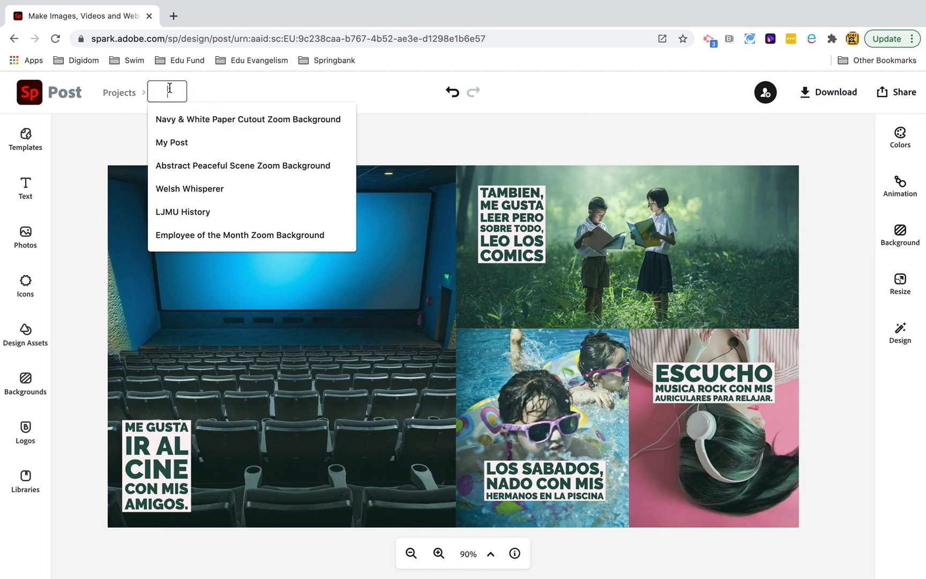
pyautogui.write('MFL')
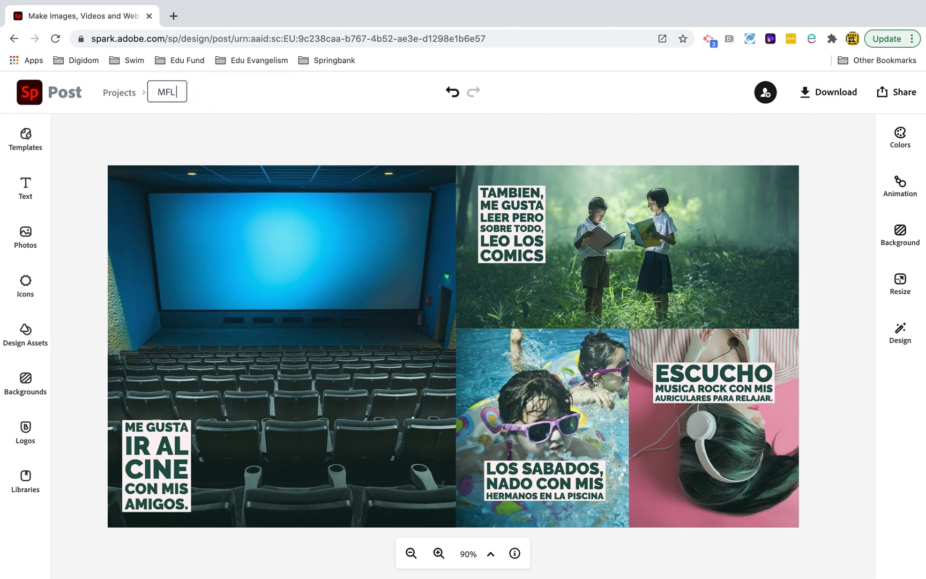
pyautogui.write(' Homework')
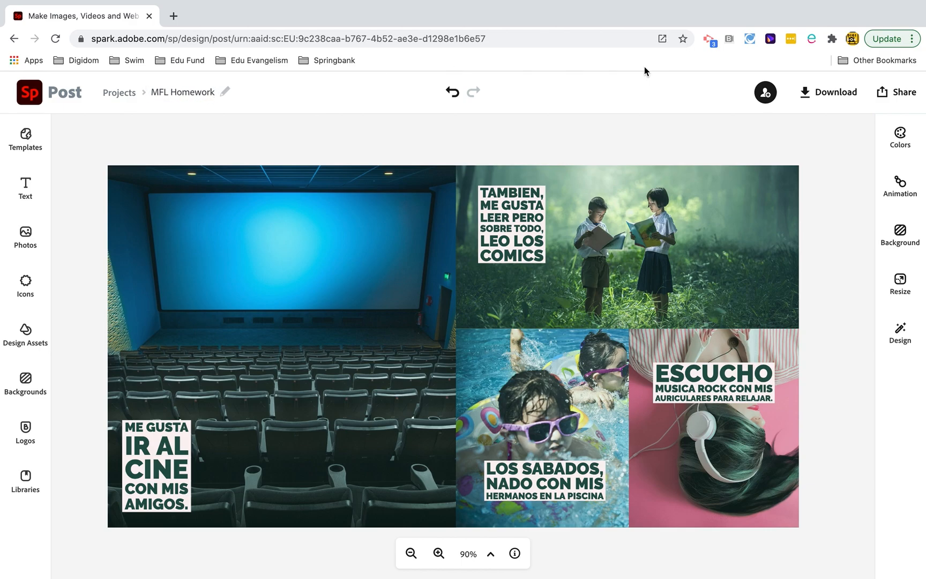
pyautogui.click(844, 92)
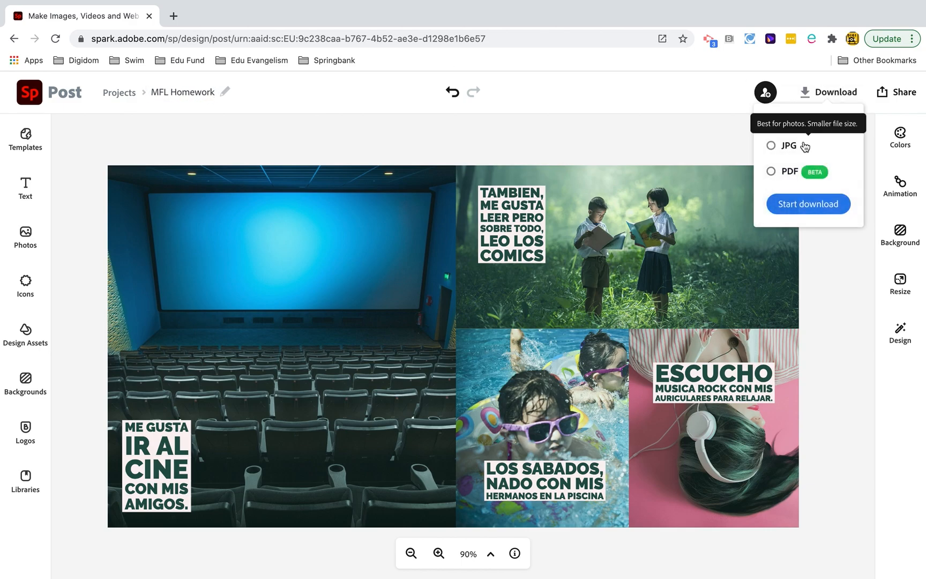
pyautogui.click(804, 201)
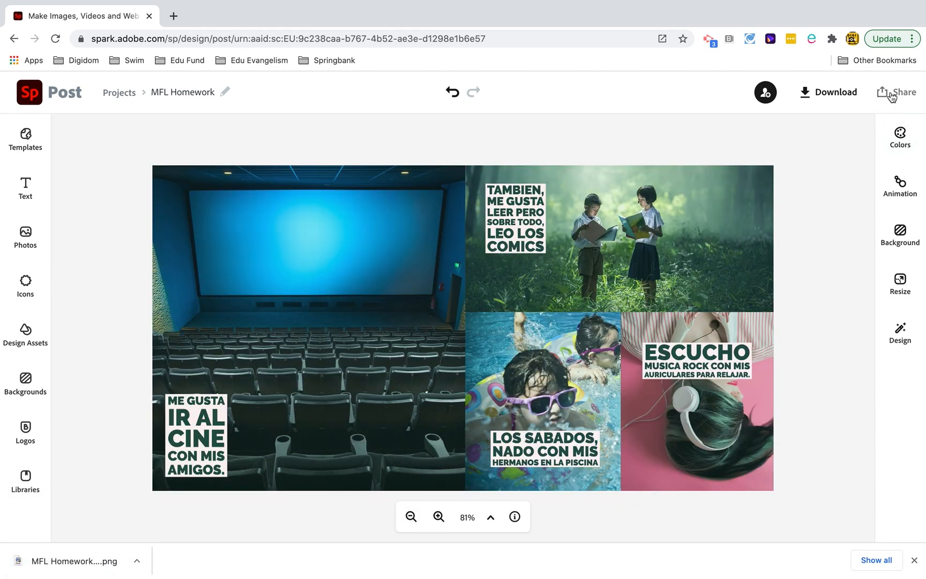
# - Publish the collage, copy its share link and close the sharing dialog
pyautogui.click(891, 96)
pyautogui.click(833, 125)
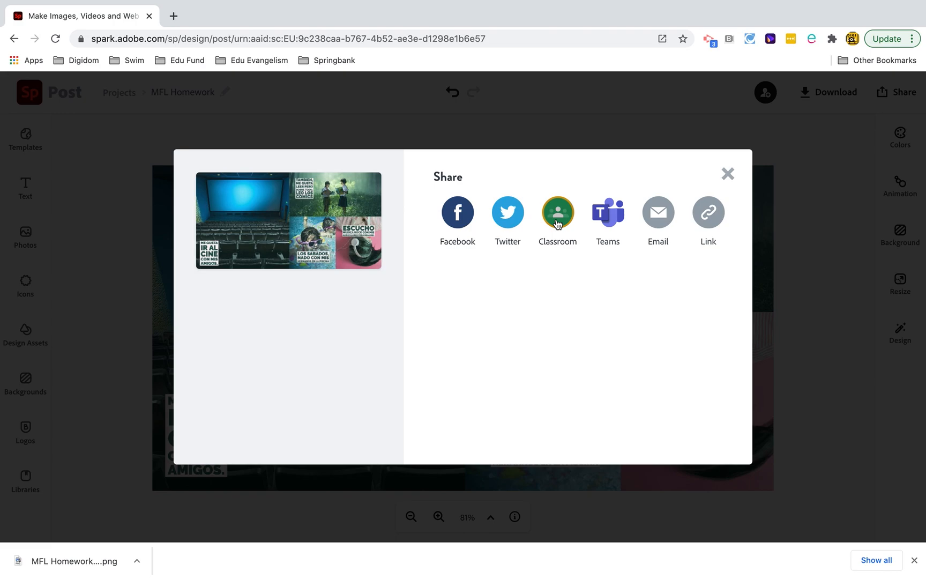
pyautogui.click(705, 217)
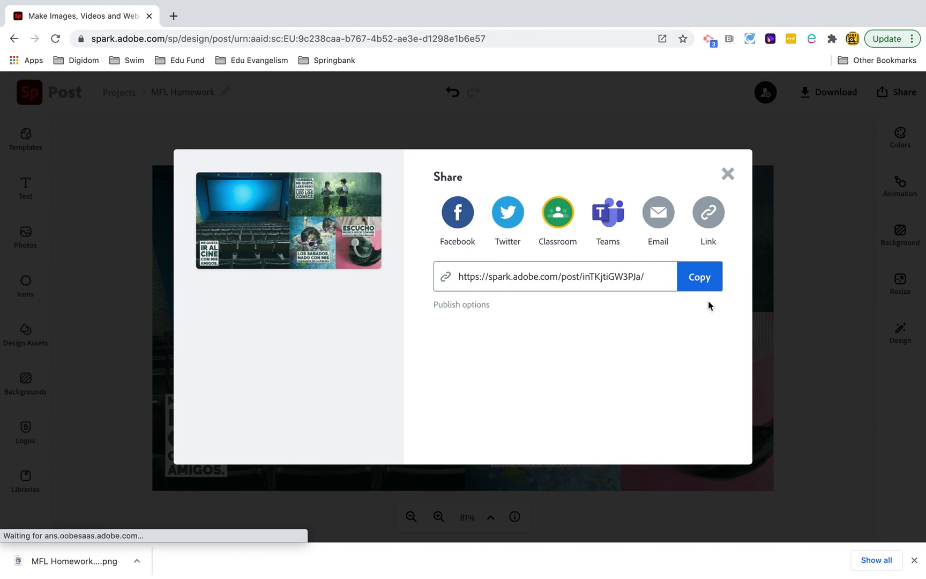
pyautogui.click(706, 288)
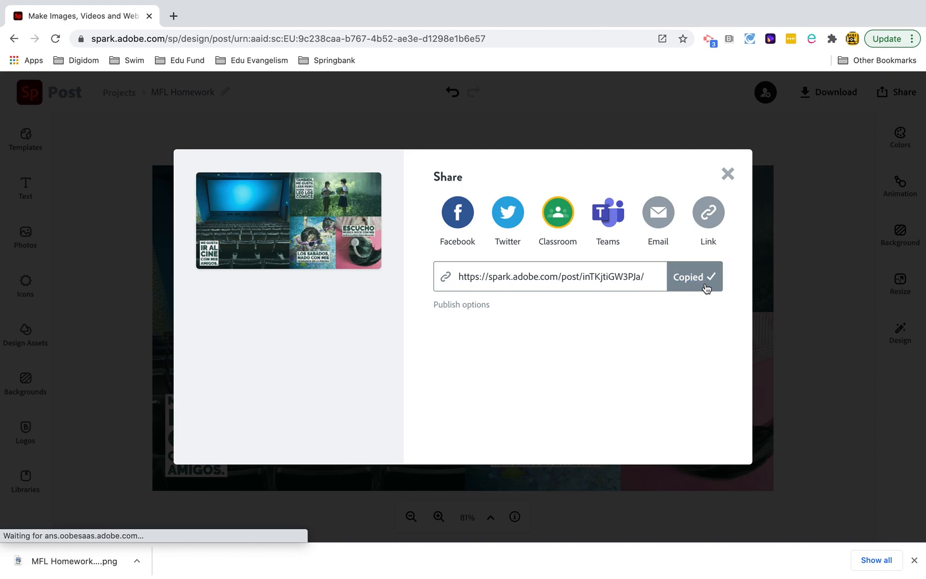
pyautogui.click(727, 175)
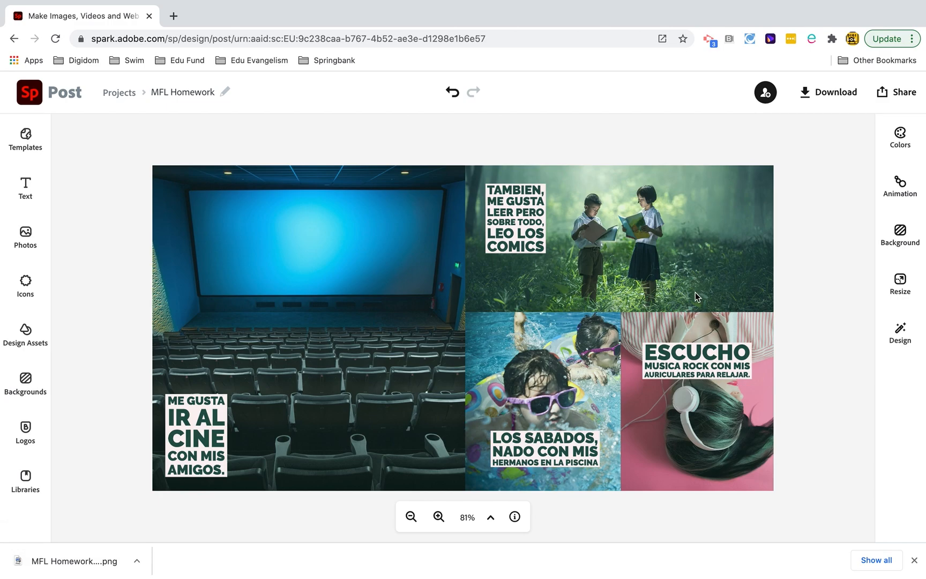
# - Replace the photo of the girl with headphones with the acoustic guitar player photo from the free music photos
pyautogui.click(701, 452)
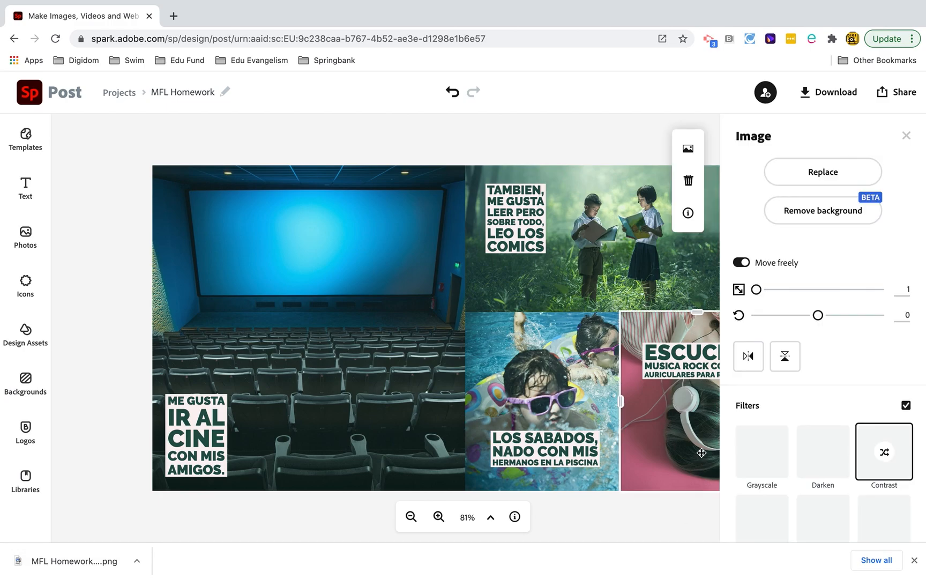
pyautogui.click(819, 172)
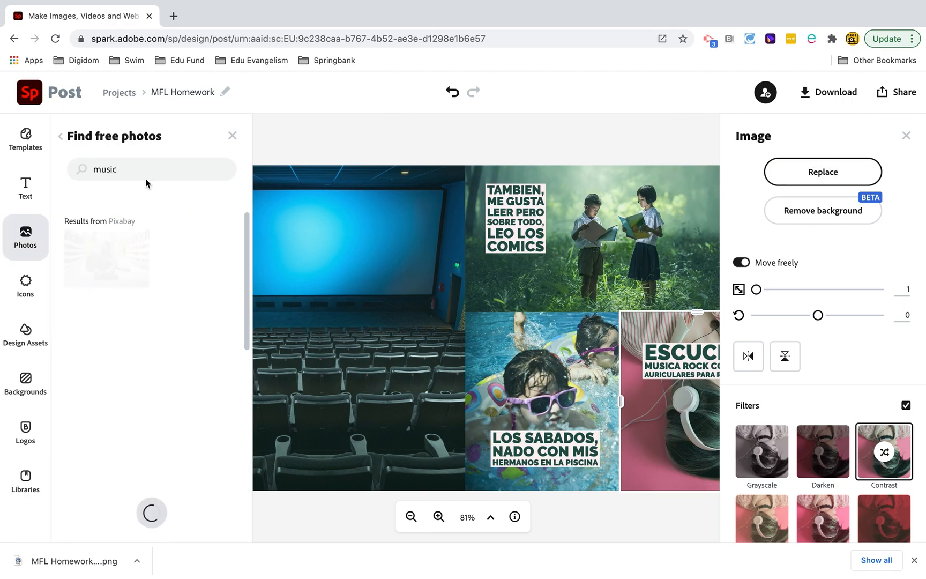
pyautogui.scroll(-5, 160, 395)
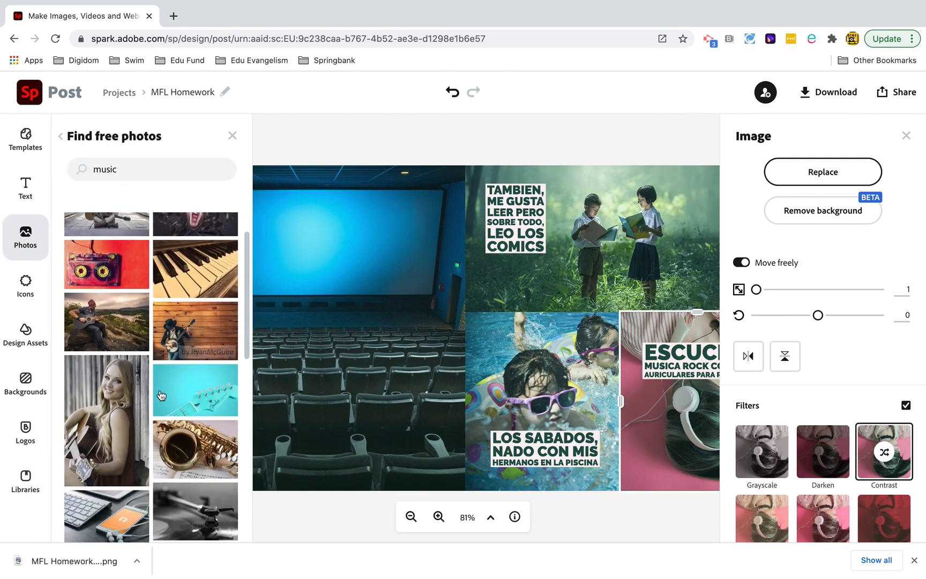
pyautogui.scroll(-10, 161, 396)
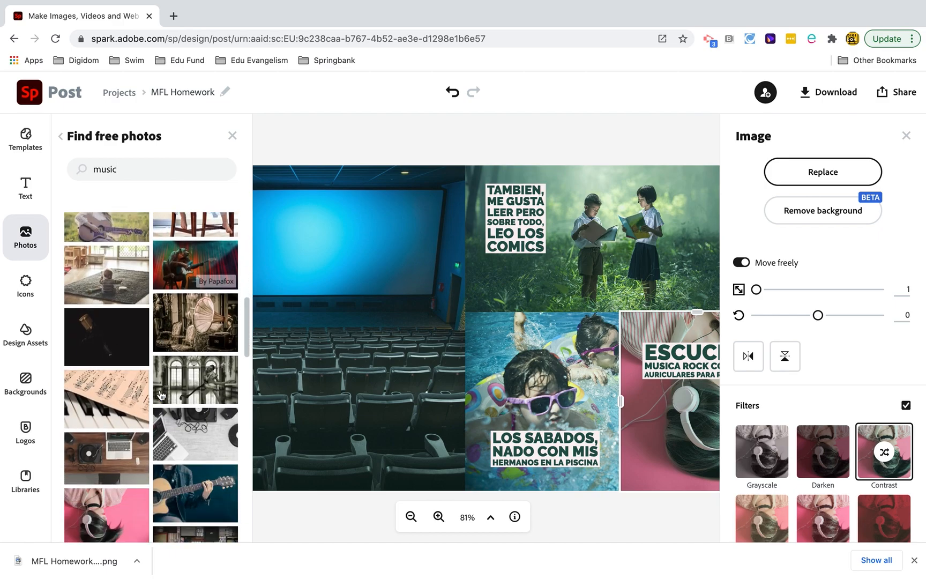
pyautogui.click(193, 392)
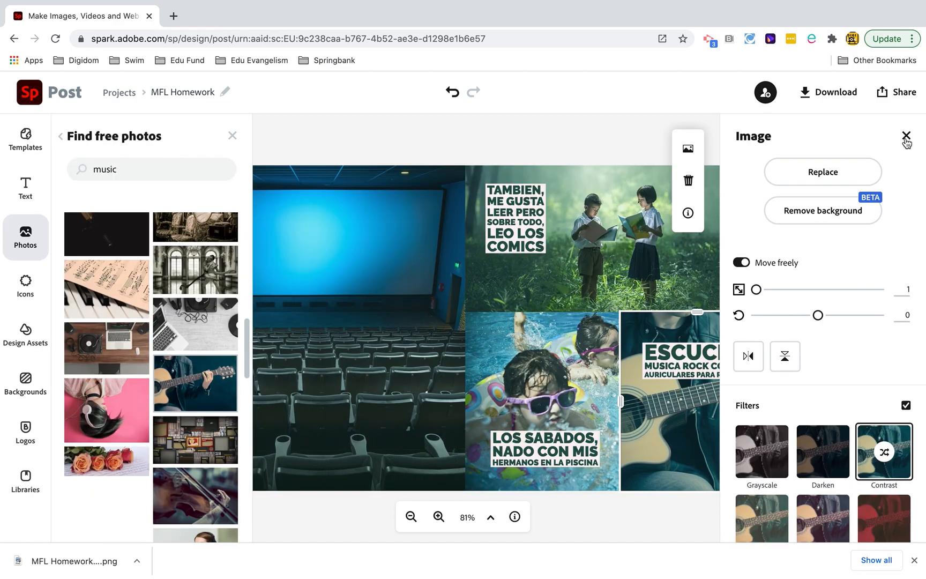
pyautogui.click(906, 136)
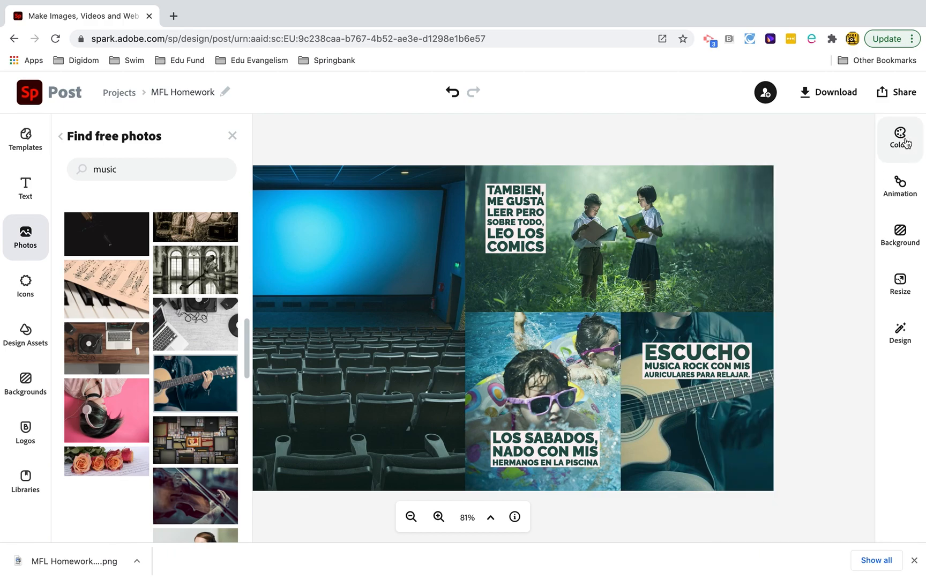
# - Set the guitar photo's scale to 4 and shift it to the right within its frame to show more of the guitar
pyautogui.click(695, 412)
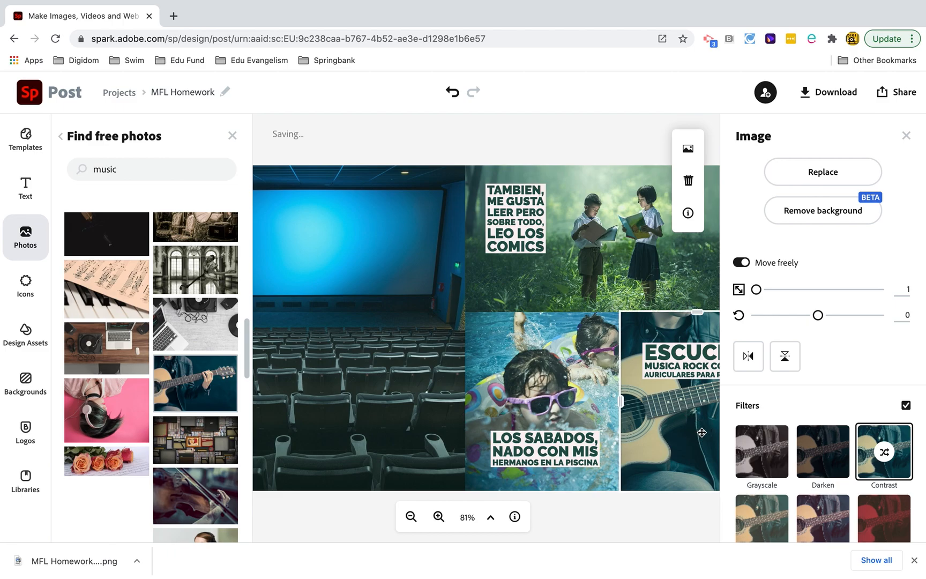
pyautogui.moveTo(756, 289); pyautogui.dragTo(760, 289)
pyautogui.moveTo(633, 420); pyautogui.dragTo(675, 421)
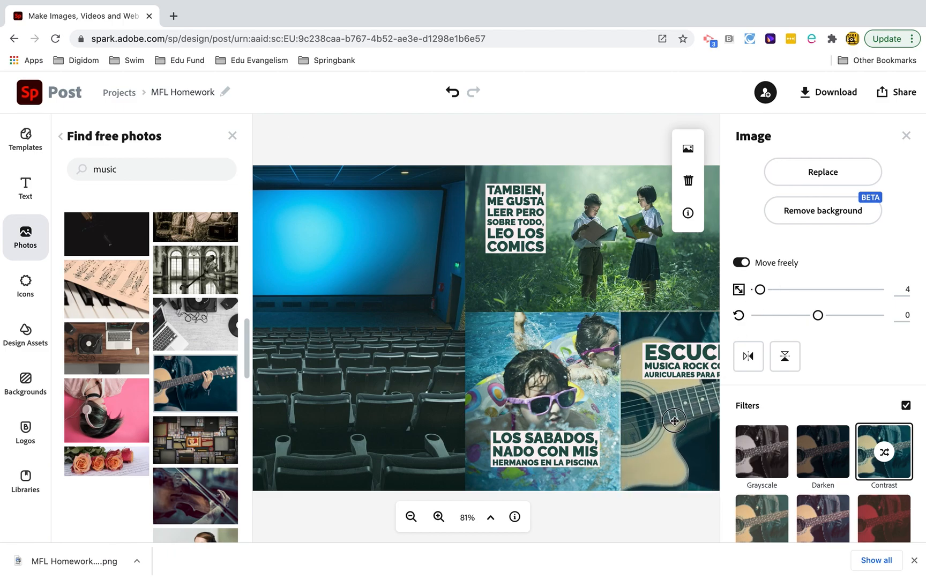
pyautogui.click(233, 136)
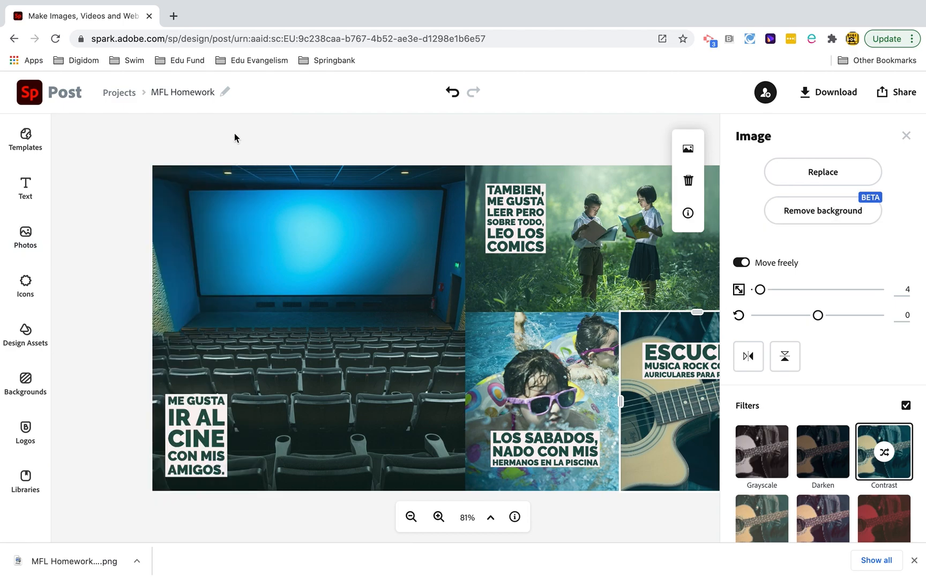
# - Review the editable text of the caption on the reading children photo
pyautogui.doubleClick(500, 215)
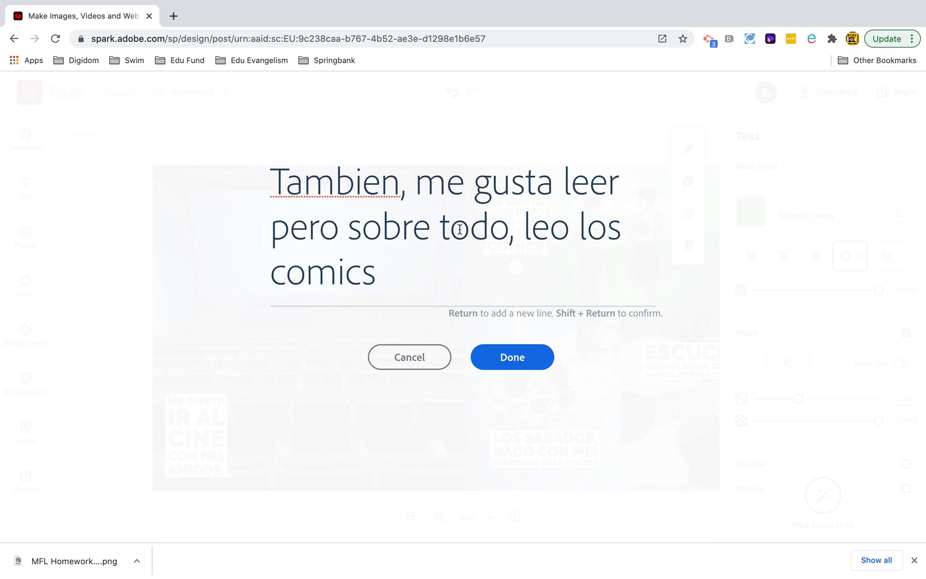
pyautogui.click(494, 358)
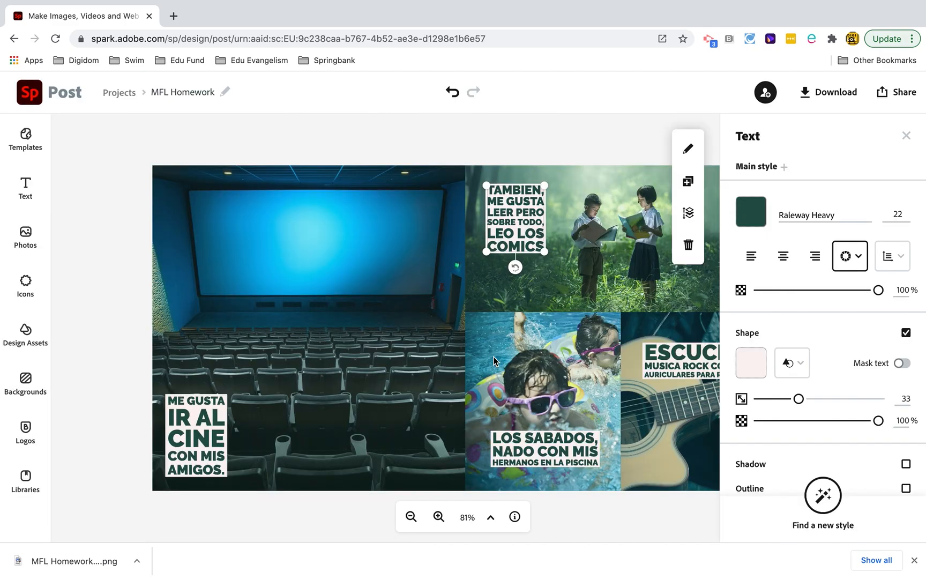
pyautogui.click(905, 135)
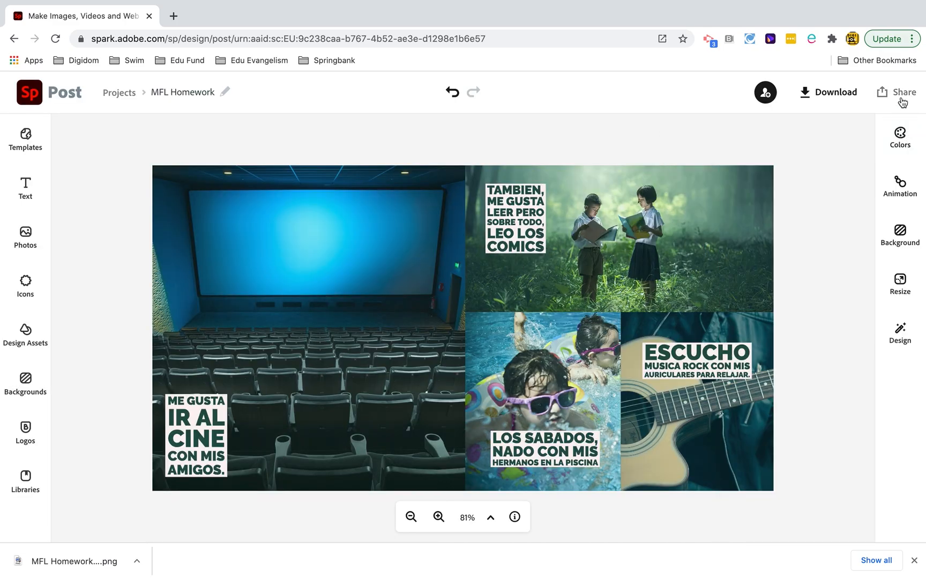
# - Republish the edited collage to update its share link
pyautogui.click(903, 101)
pyautogui.click(839, 119)
pyautogui.click(706, 223)
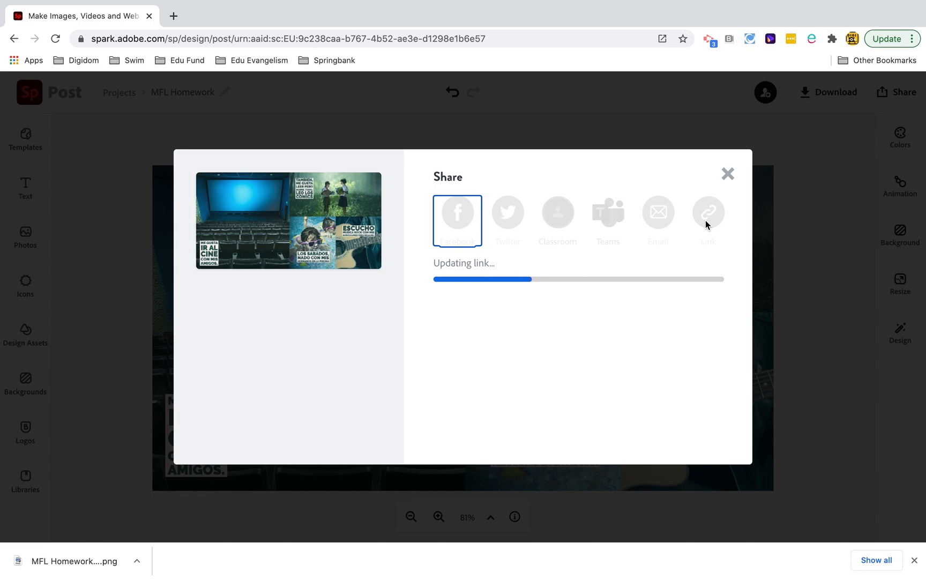